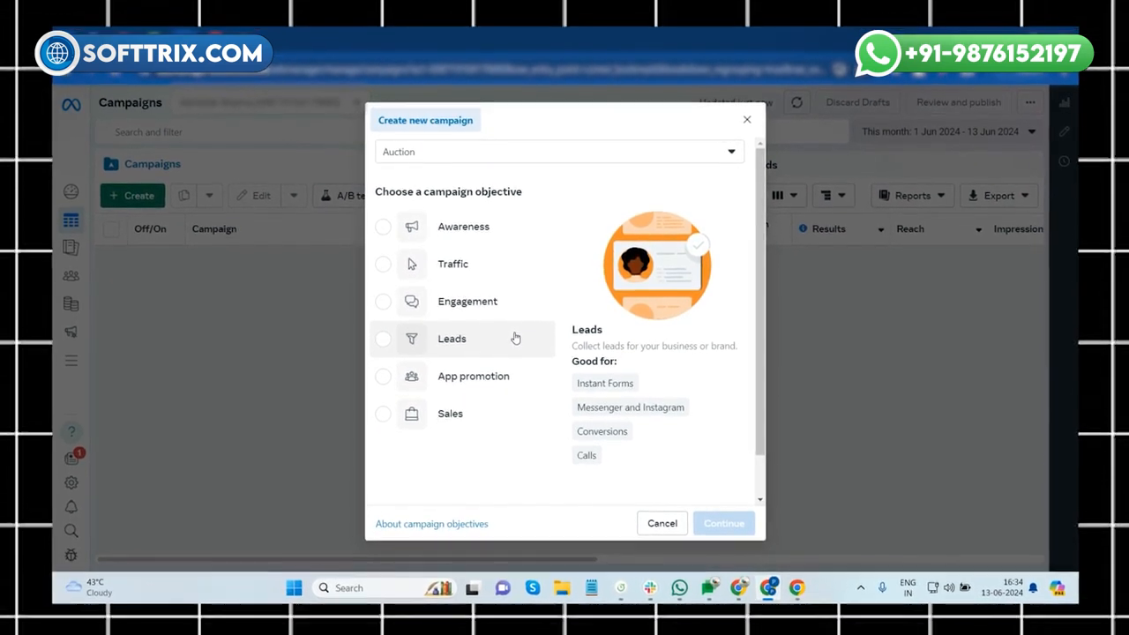
Create a campaign with the Leads objective using the Manual leads campaign setup
left_click(515, 339)
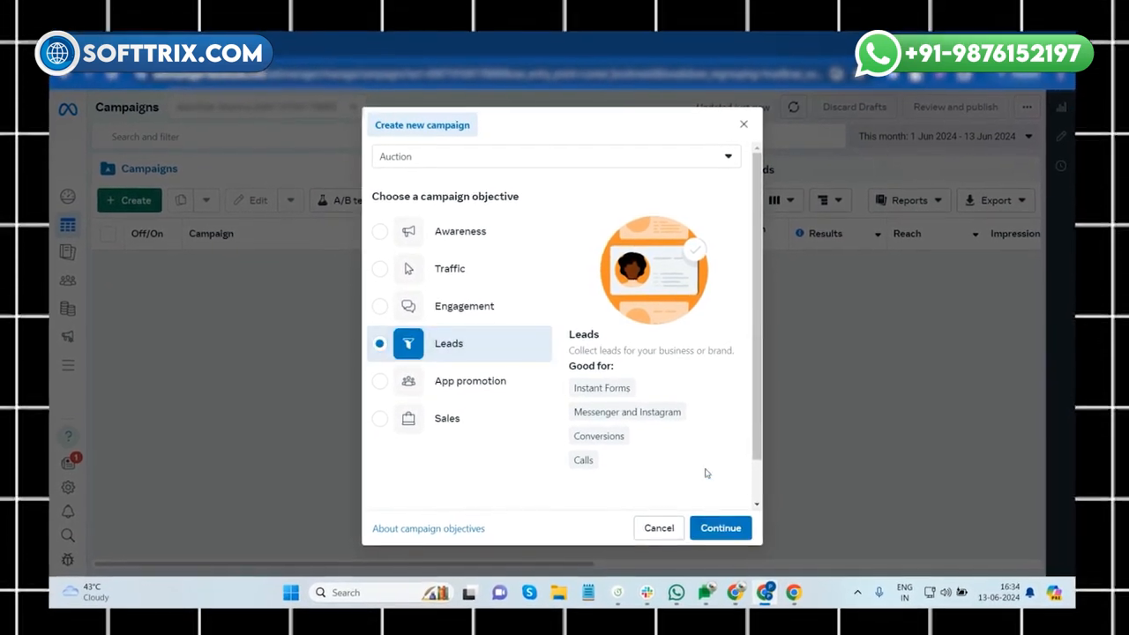
left_click(721, 528)
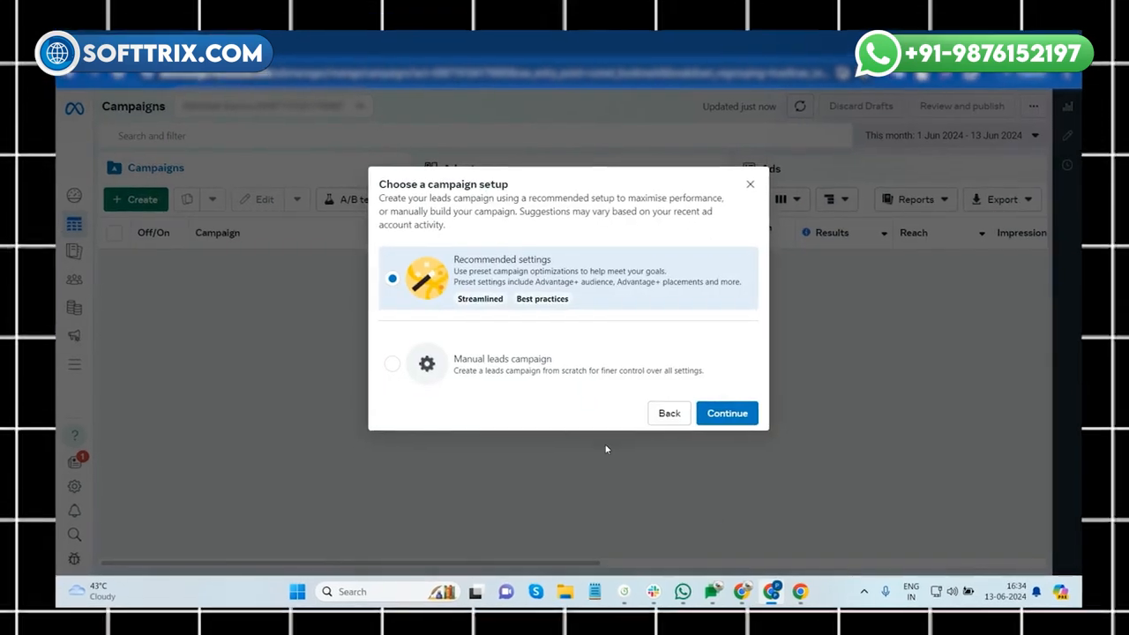
left_click(547, 380)
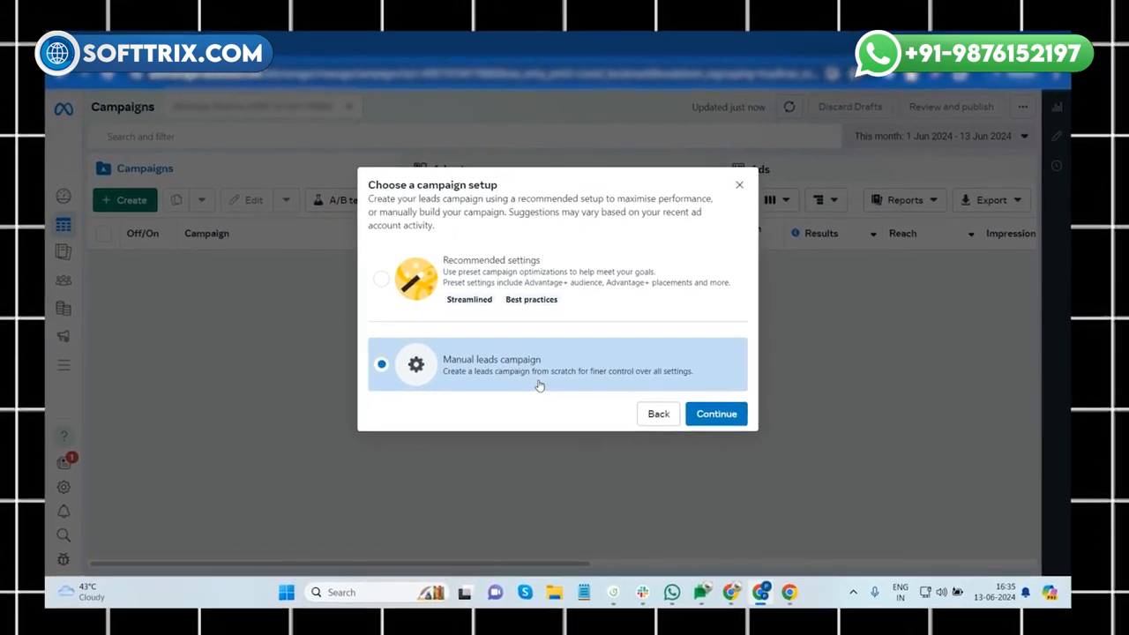
left_click(727, 418)
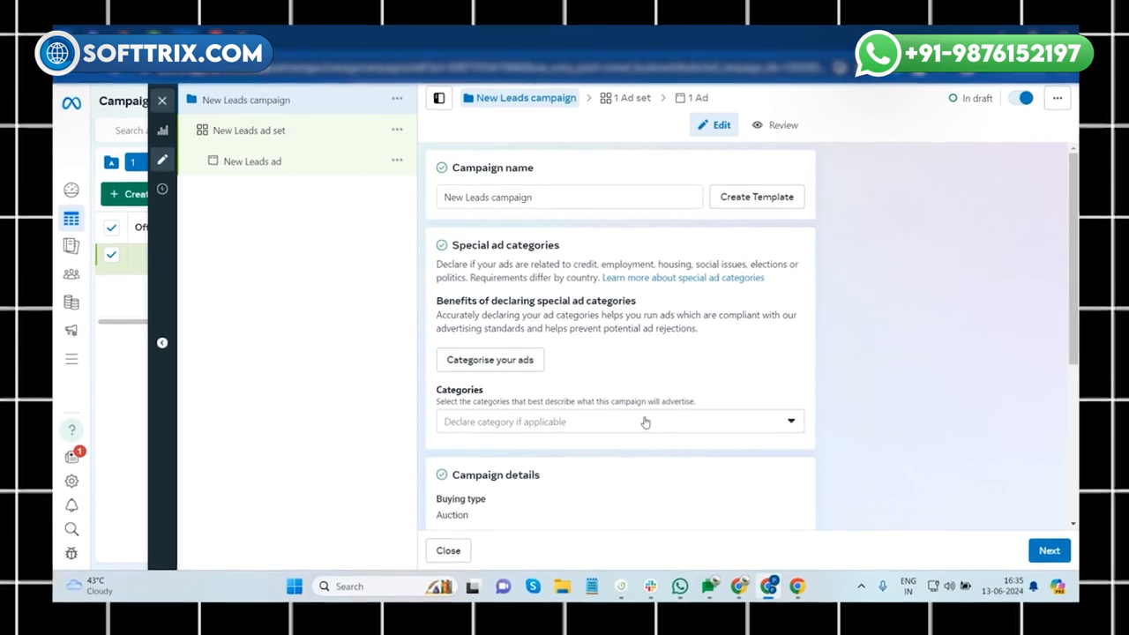
Rename the campaign as Instant Form || 13.06.2024
scroll(580, 328, "down", 3)
scroll(584, 327, "up", 5)
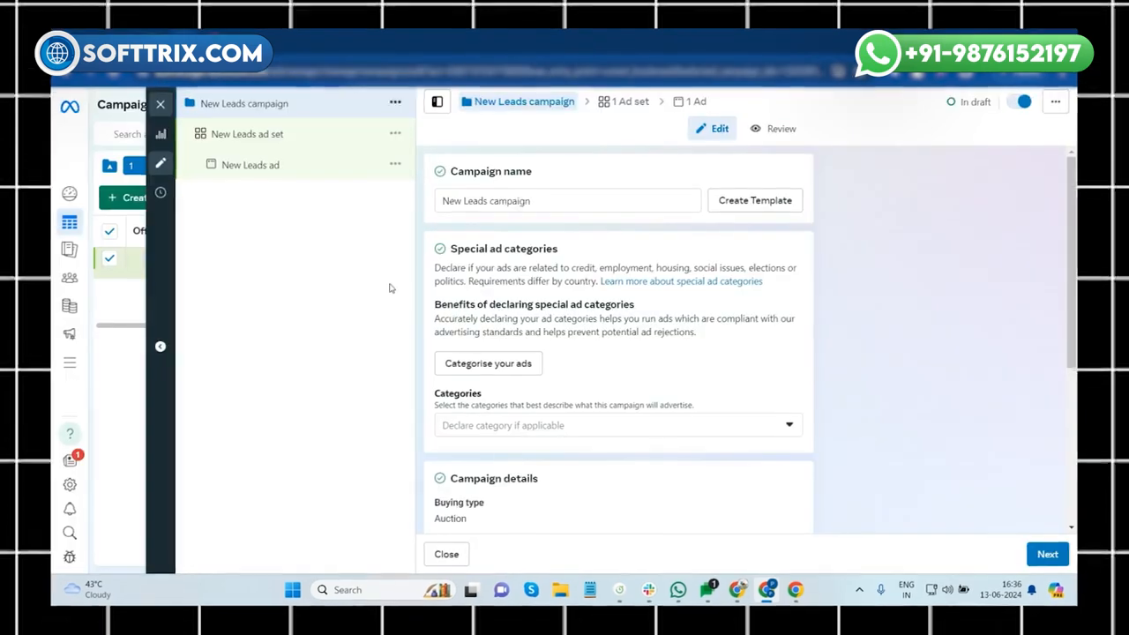
left_click(491, 201)
key("ctrl+a")
type("Istan")
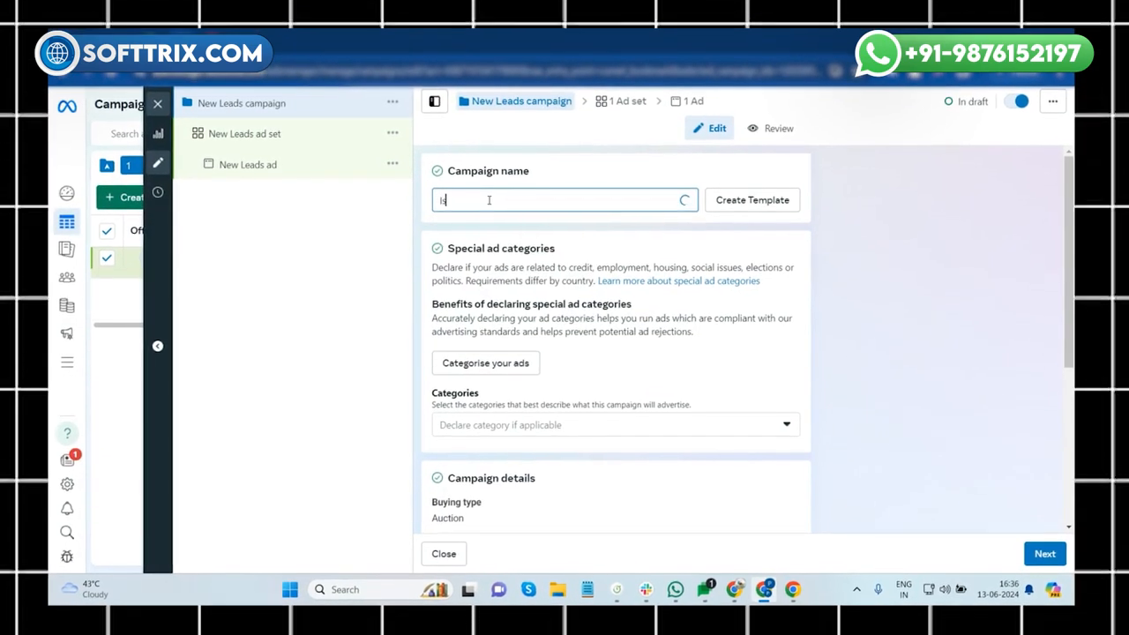
type("t Form")
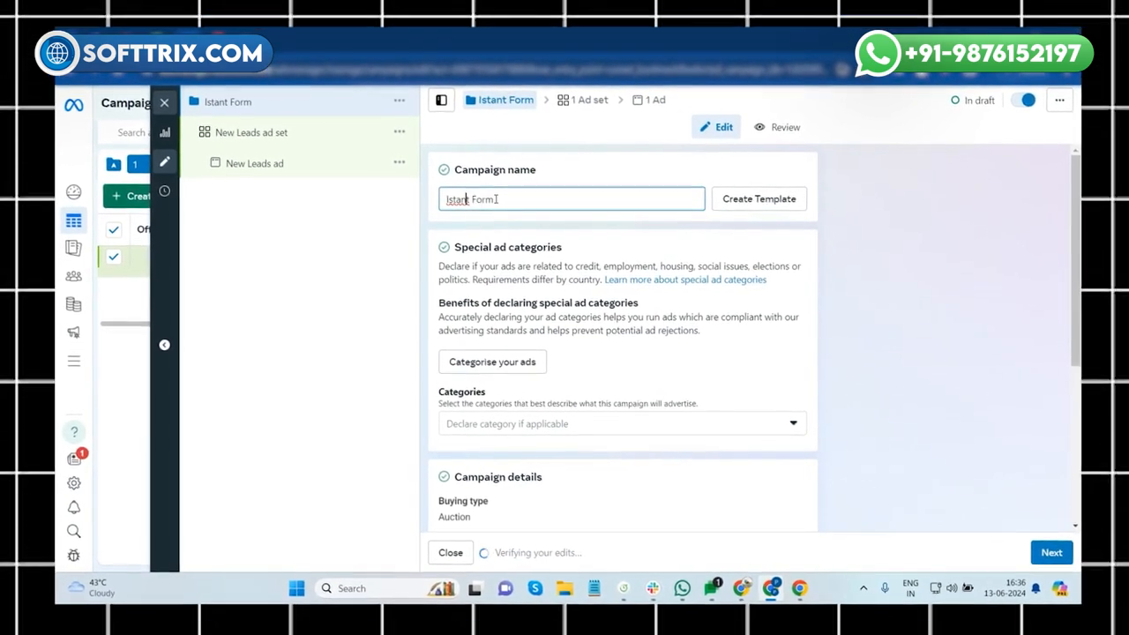
right_click(460, 203)
left_click(481, 217)
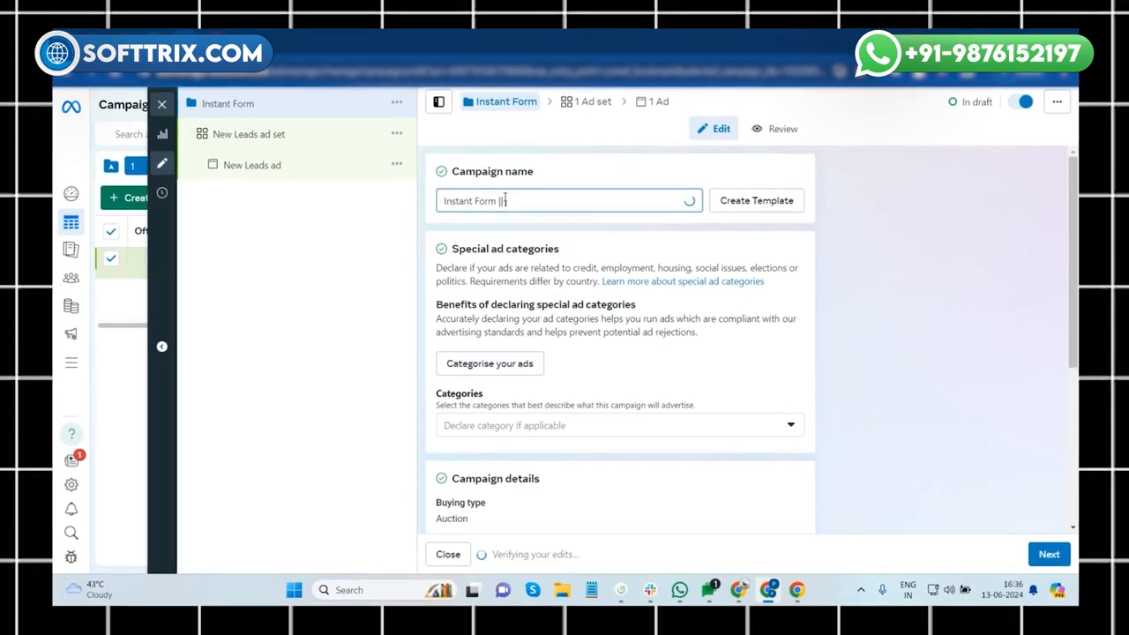
type("13")
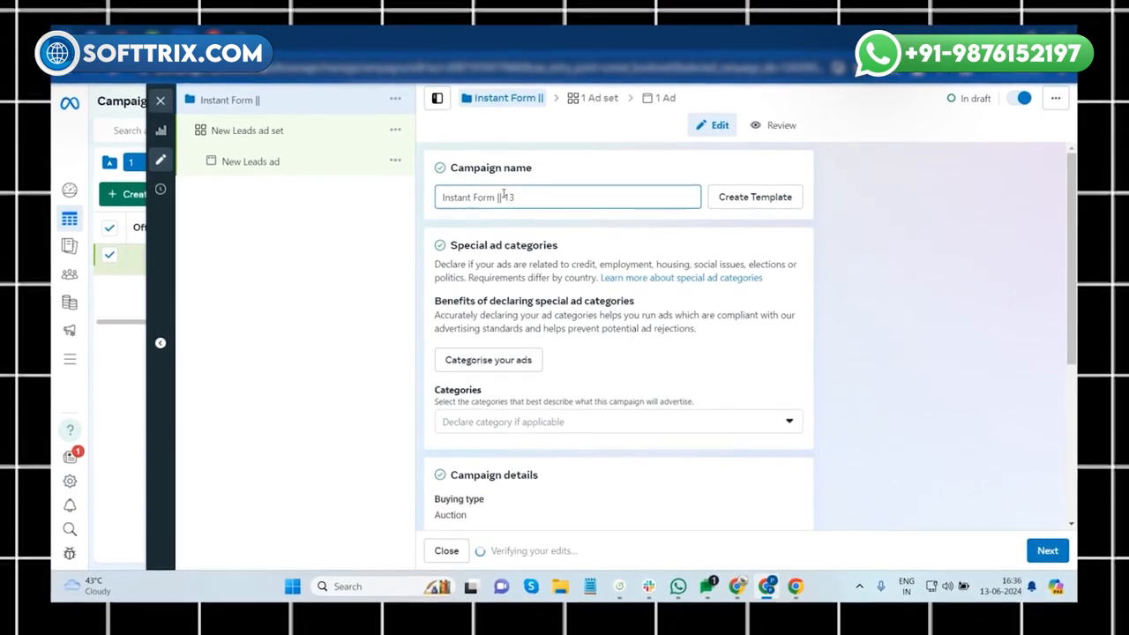
type(".0")
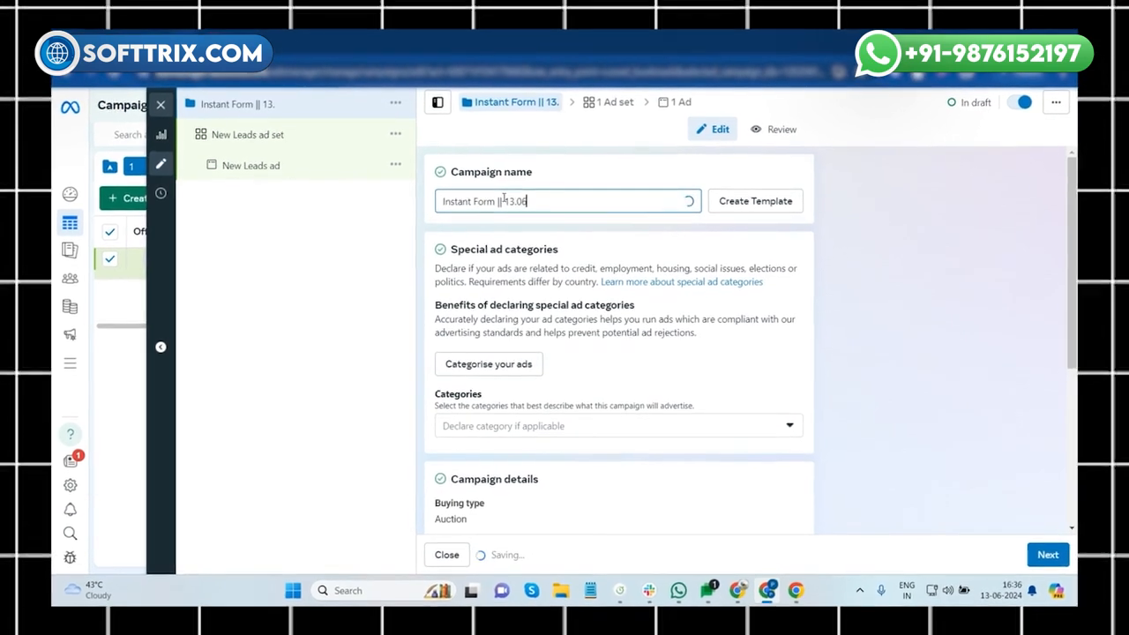
type("6.2024")
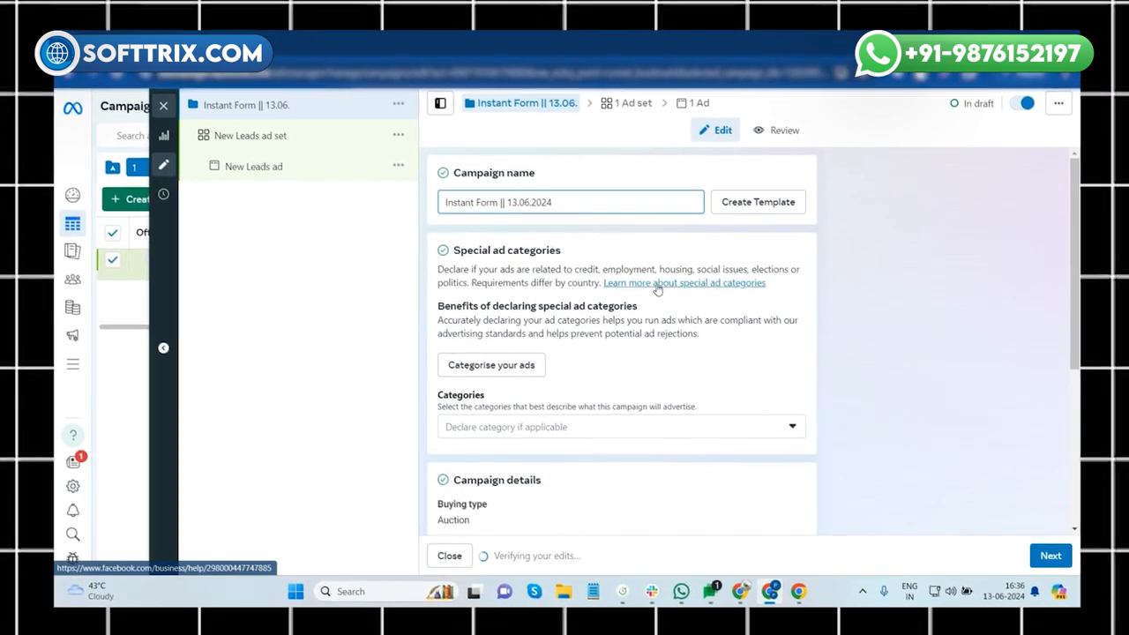
Open the New Leads ad set and switch its targeting from Advantage+ audience to the original audience options
scroll(573, 272, "down", 5)
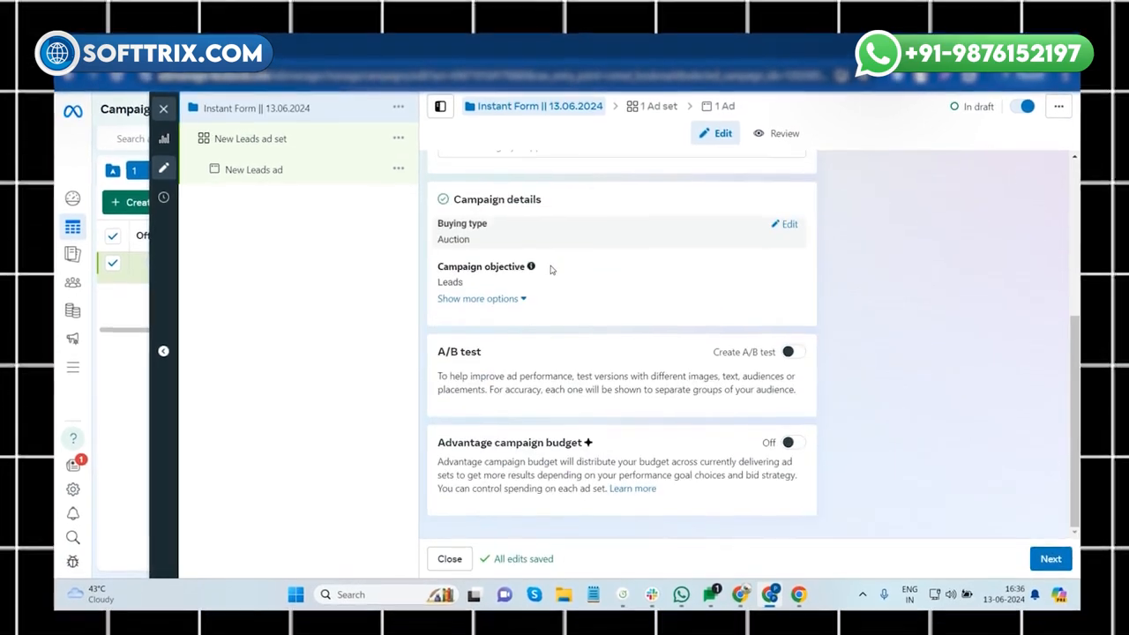
scroll(595, 345, "up", 3)
left_click(265, 141)
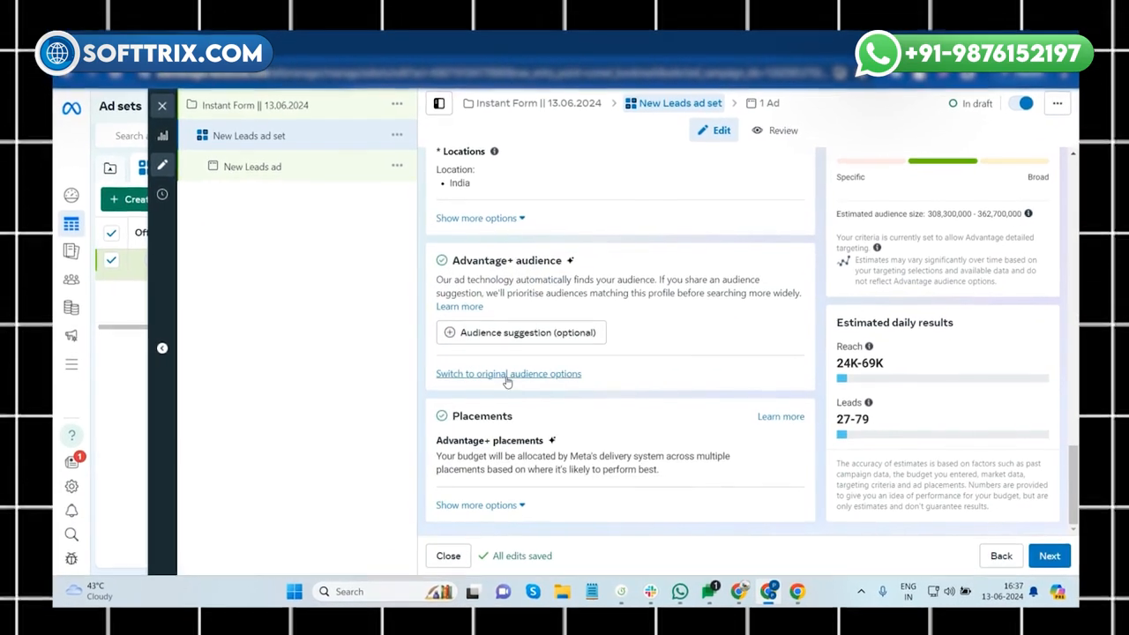
left_click(506, 377)
left_click(569, 351)
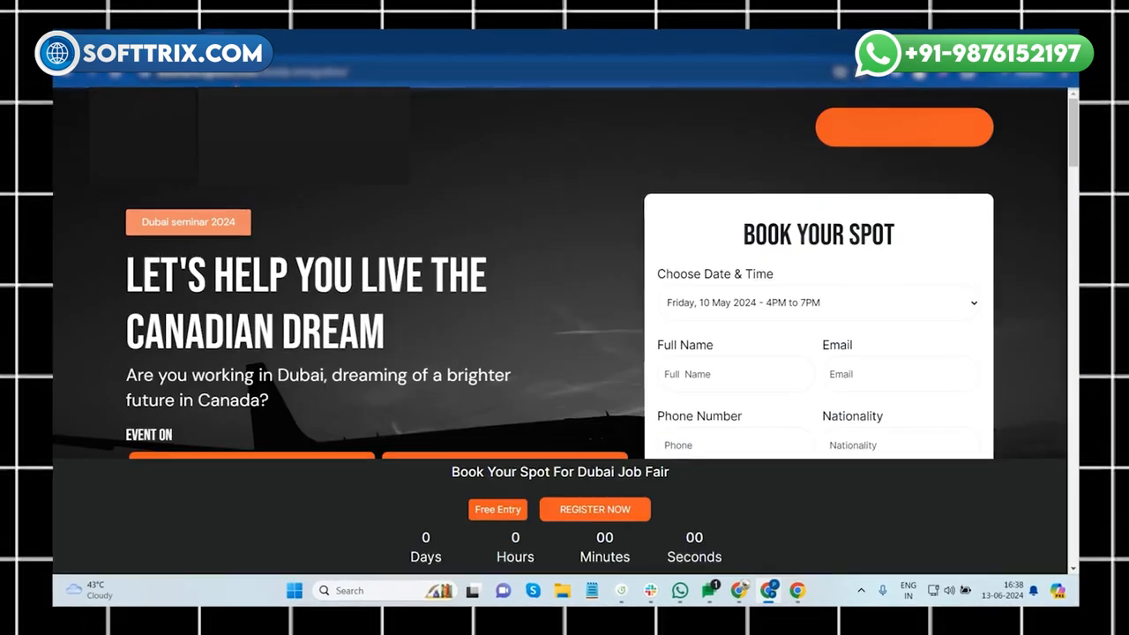
scroll(465, 281, "down", 1)
scroll(466, 281, "up", 1)
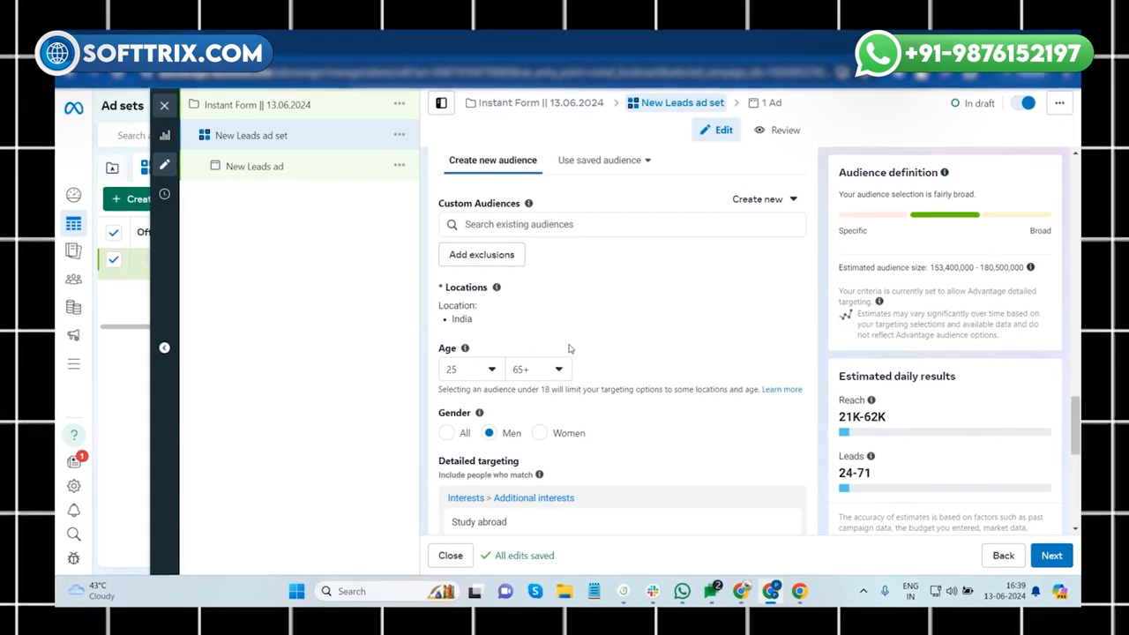
Start saving the ad set's targeting as a reusable audience and name it New Audience (13.06)
left_click(504, 418)
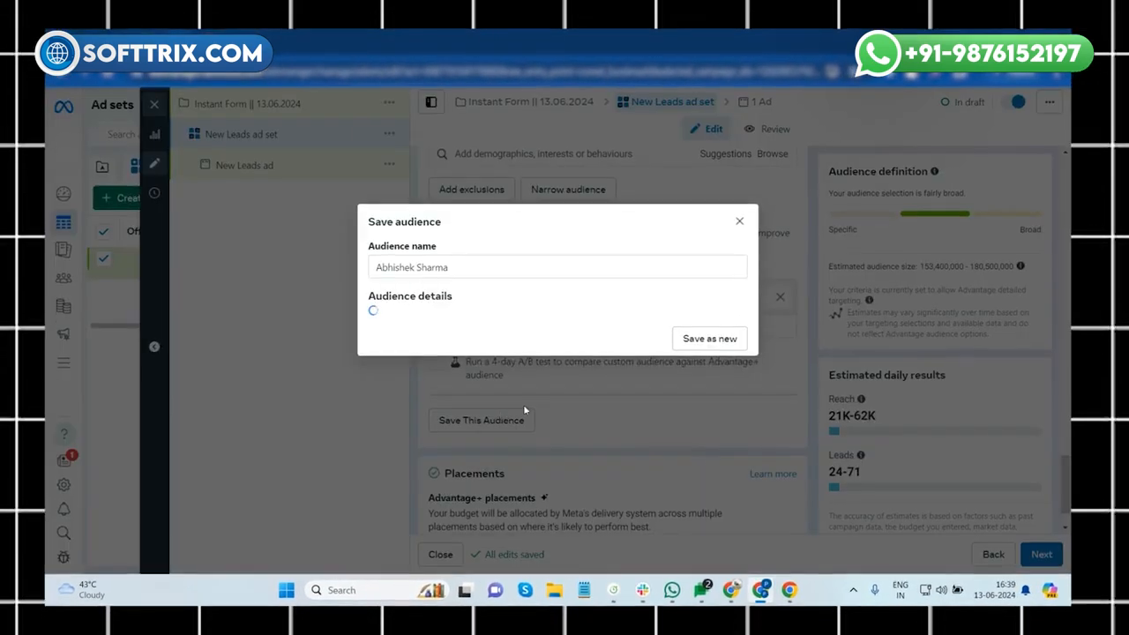
triple_click(432, 196)
key("BackSpace")
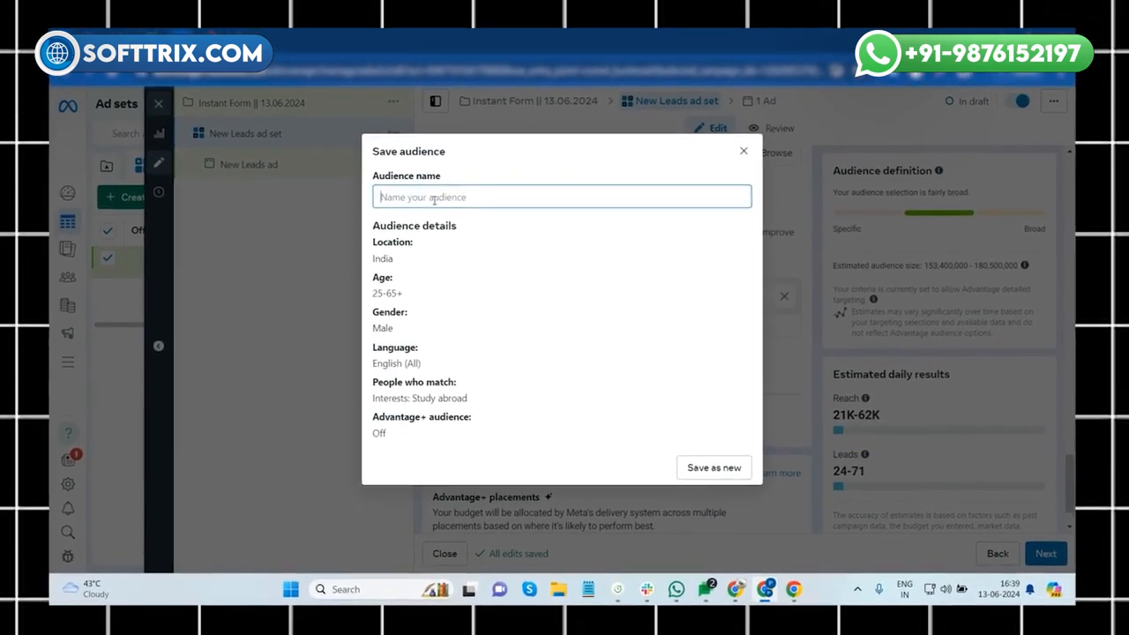
type("New Audien")
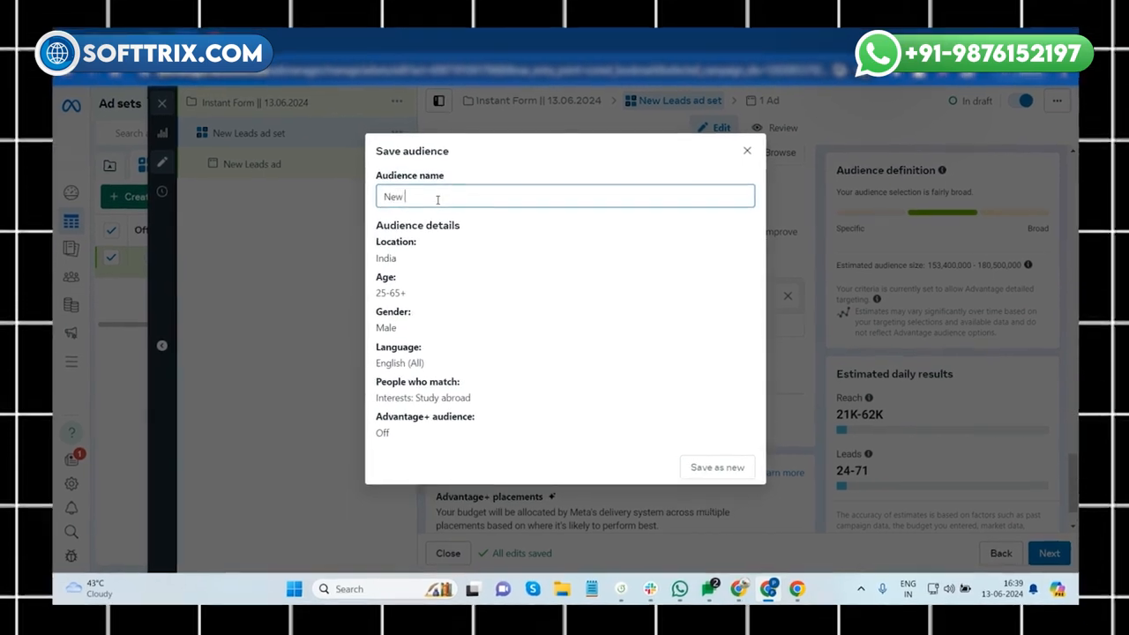
type("ce (")
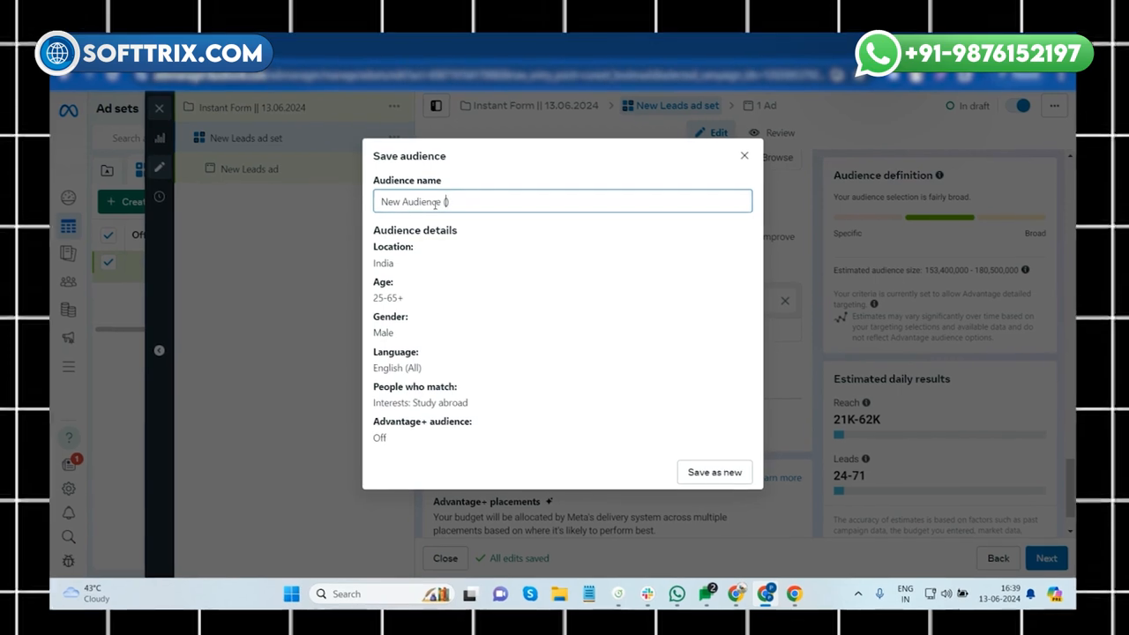
type("13)")
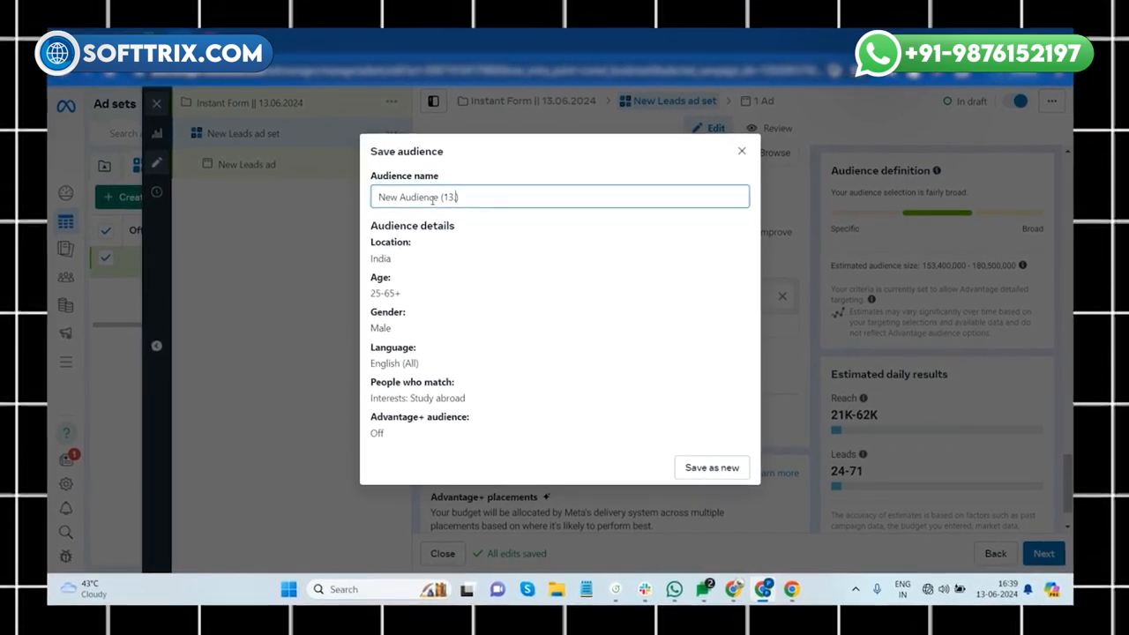
type(".06")
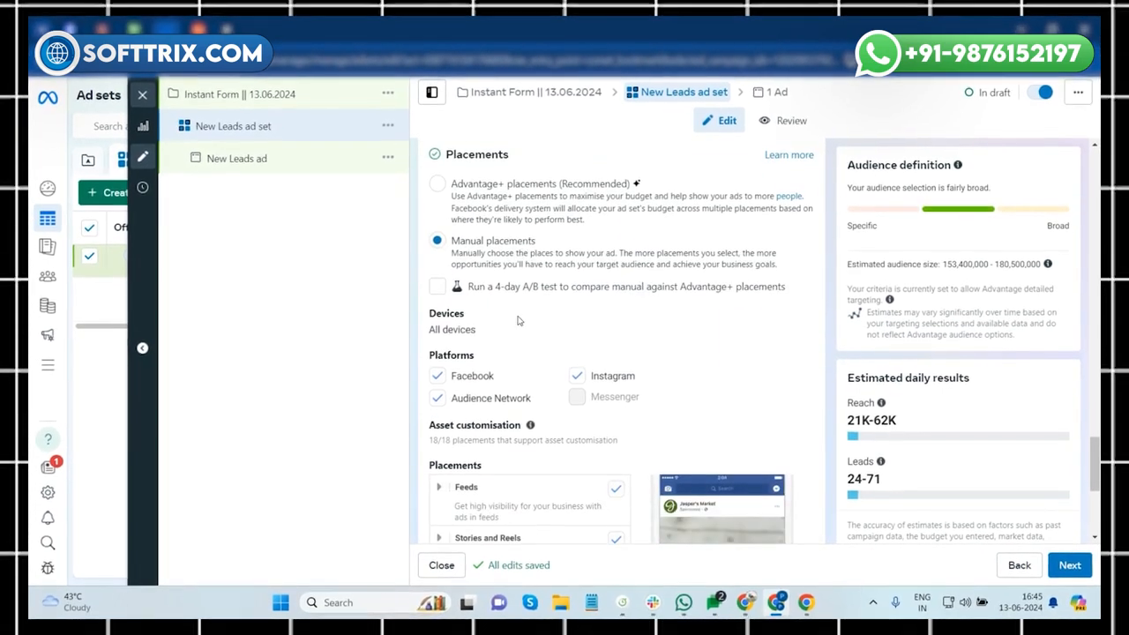
Exclude Audience Network from the platforms in the ad set's manual placements
scroll(534, 286, "down", 1)
left_click(510, 332)
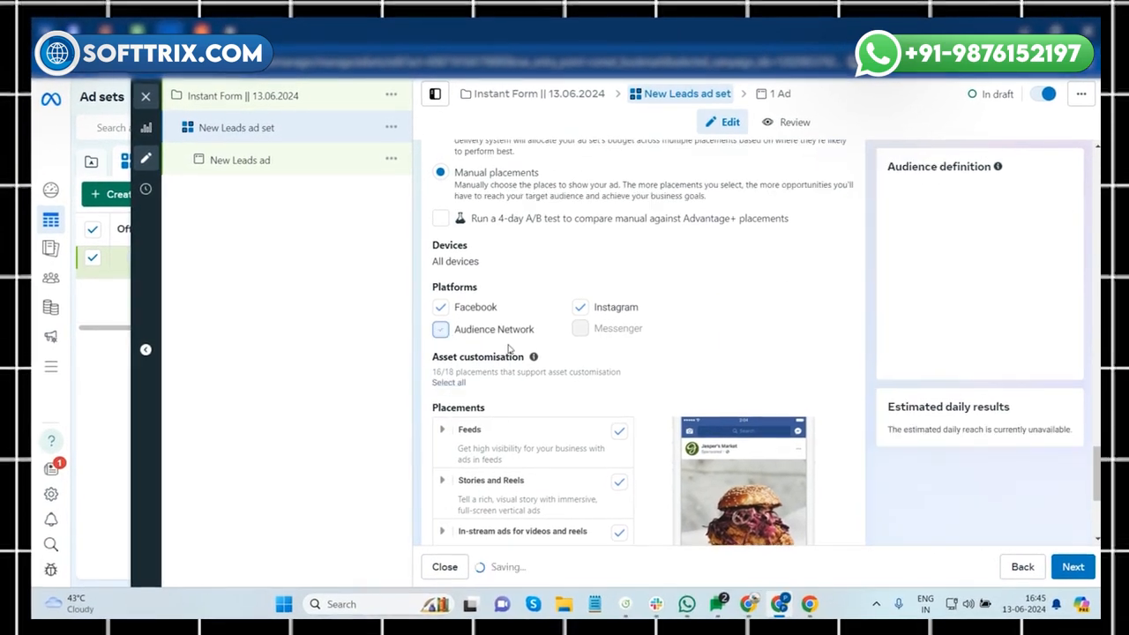
scroll(510, 332, "down", 1)
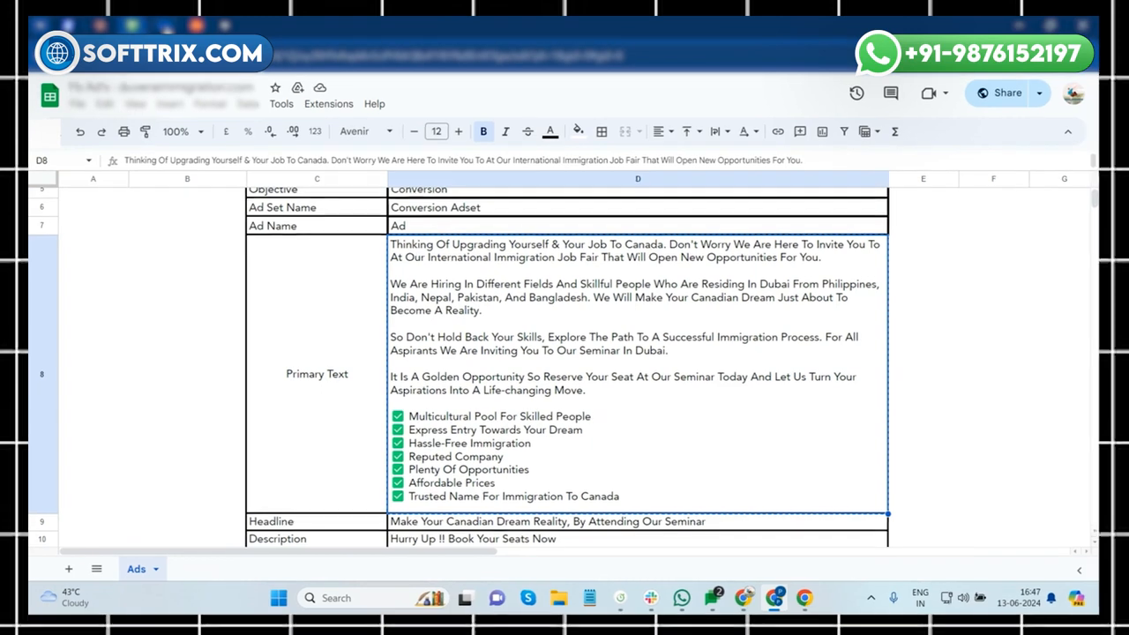
Return to the ad in Ads Manager and upload image 7996490-1 as its media, accepting the suggested crops and optimisation settings
left_click(166, 28)
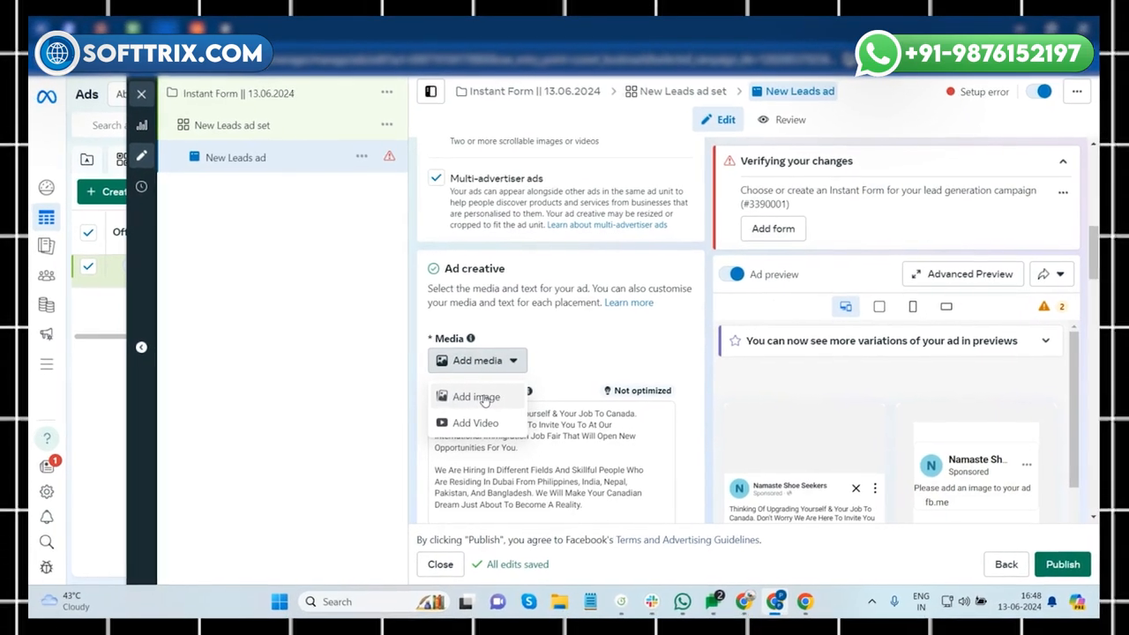
left_click(483, 397)
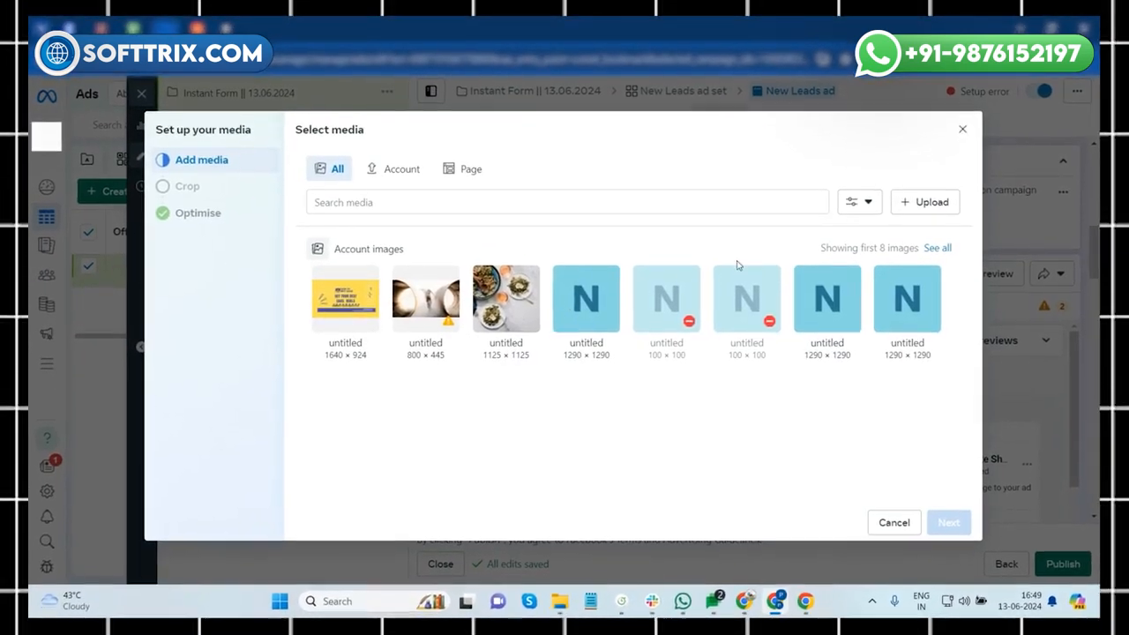
left_click(926, 208)
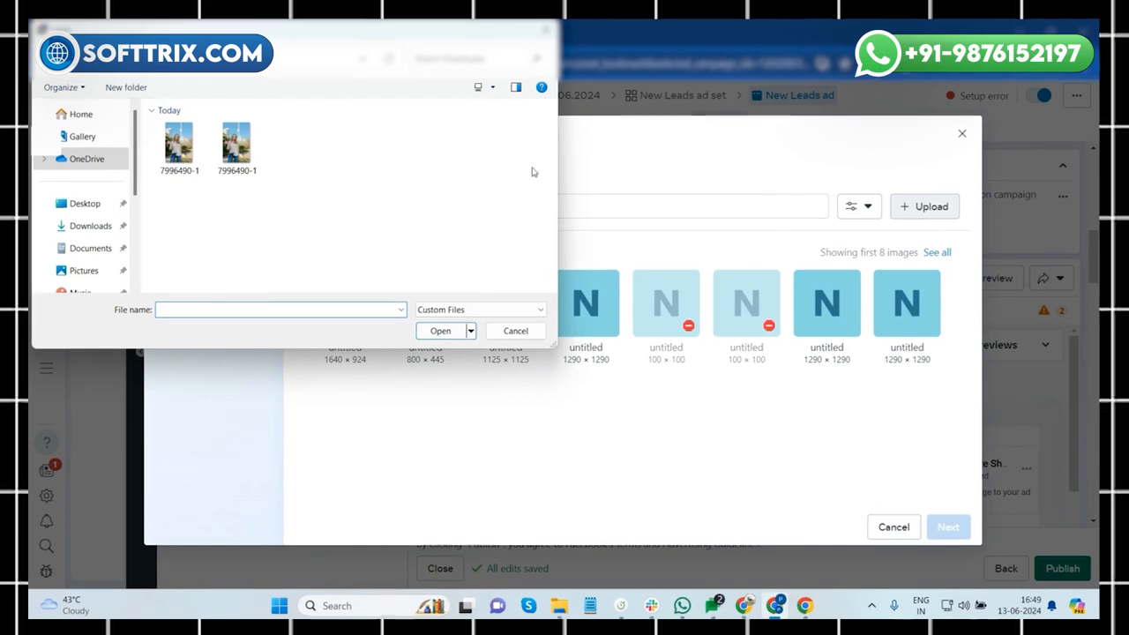
left_click(181, 146)
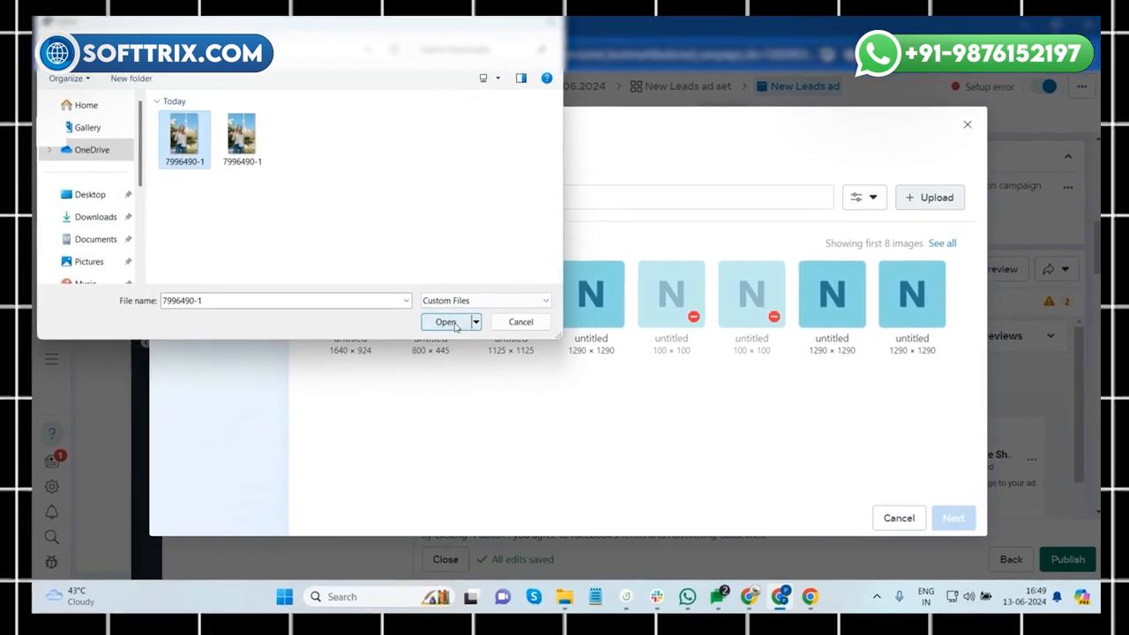
left_click(440, 331)
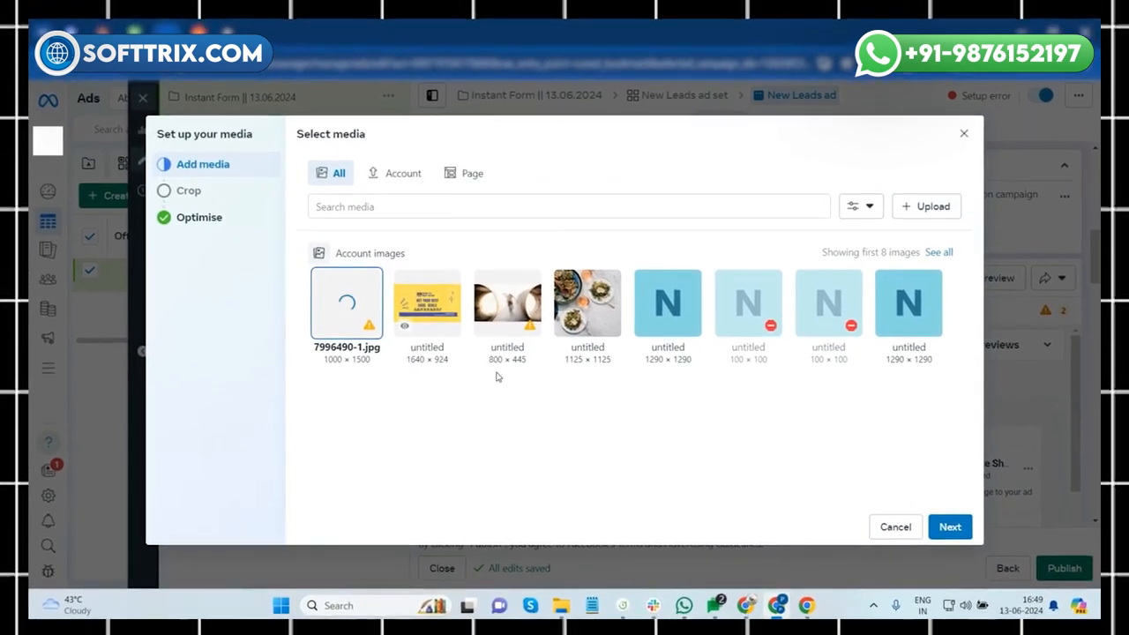
left_click(948, 521)
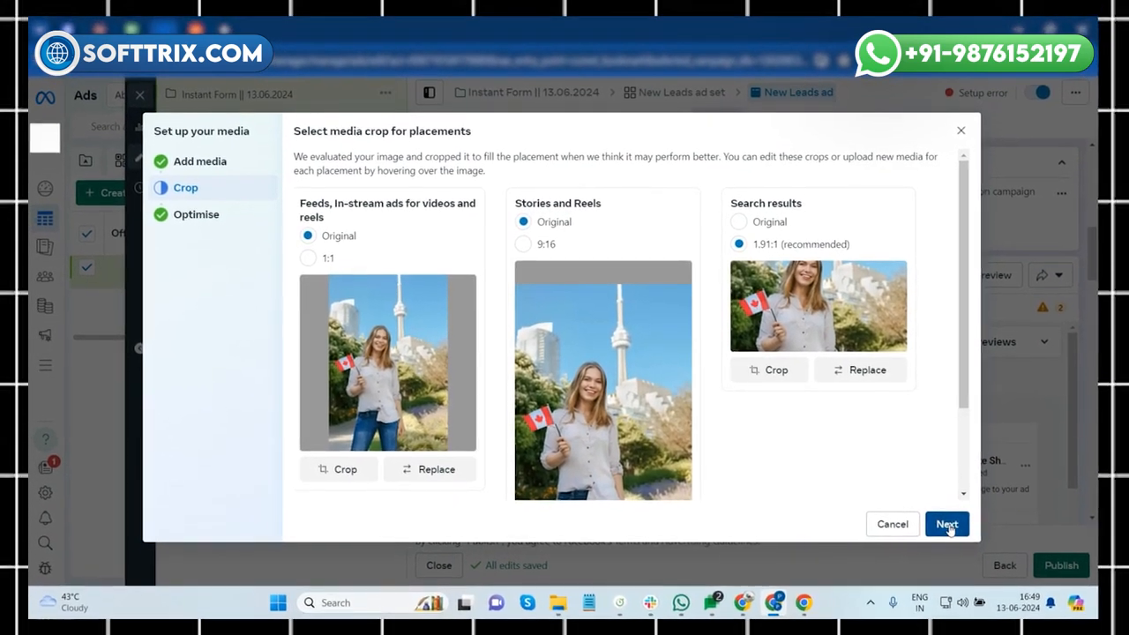
left_click(947, 527)
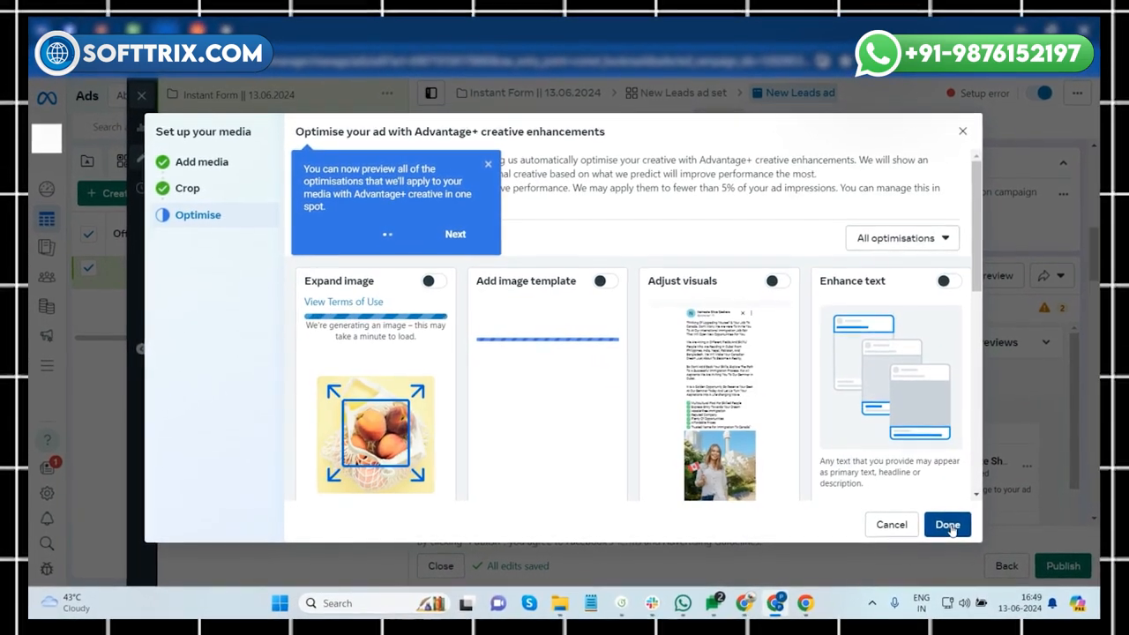
left_click(947, 522)
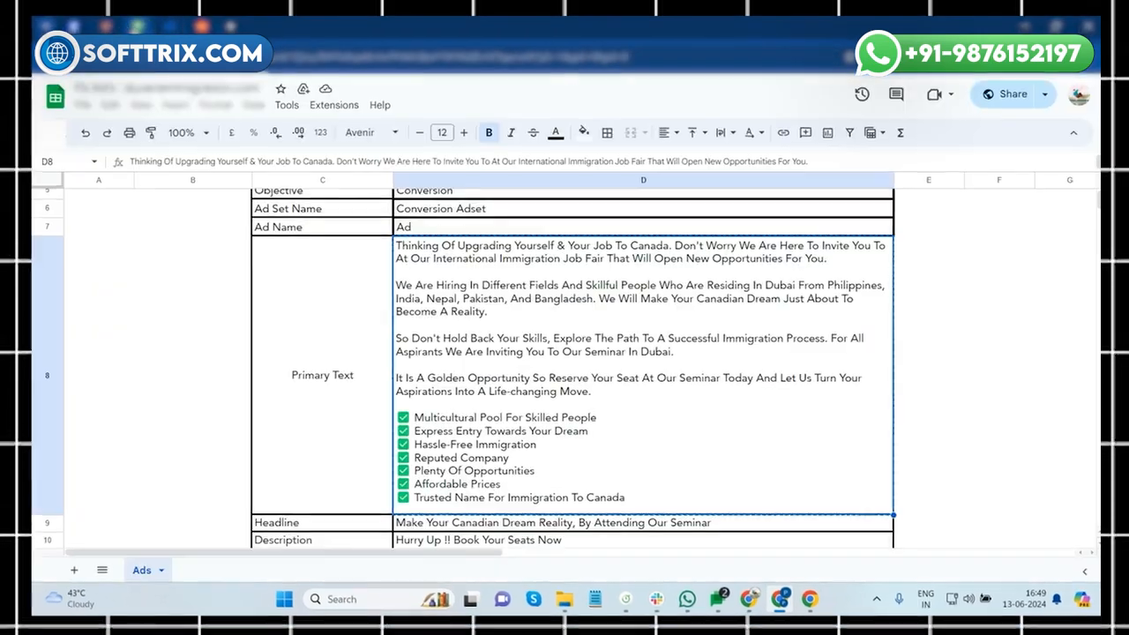
Look through the ad copy rows below the primary text in the spreadsheet
scroll(468, 462, "down", 2)
left_click(468, 462)
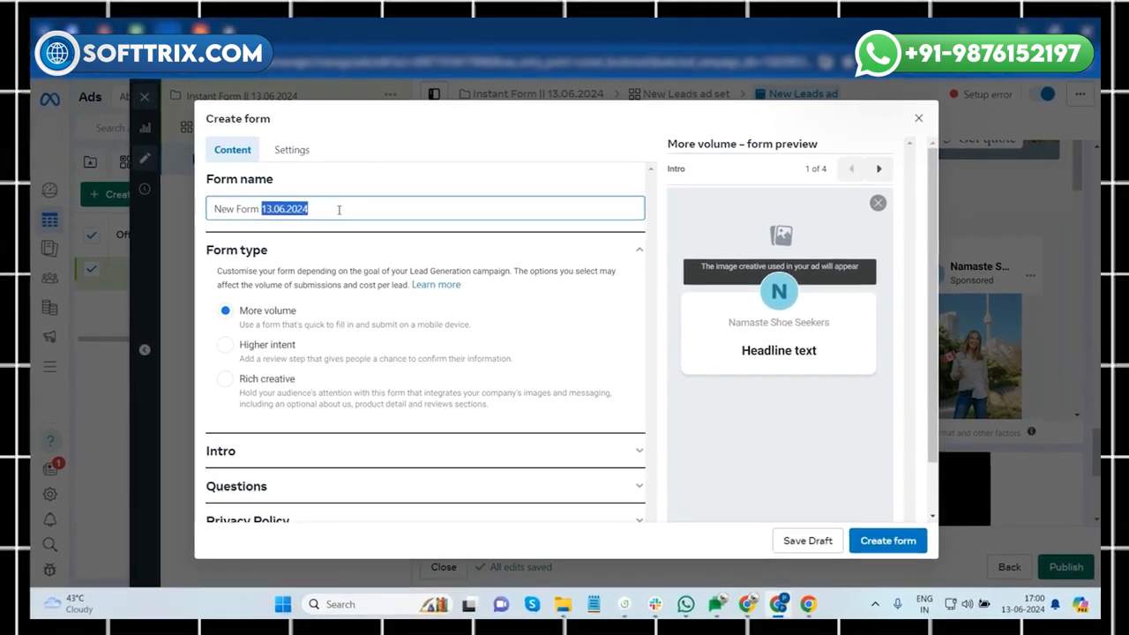
Expand the Intro section of the new form and upload image 7996490-1 as its background image
scroll(366, 227, "down", 1)
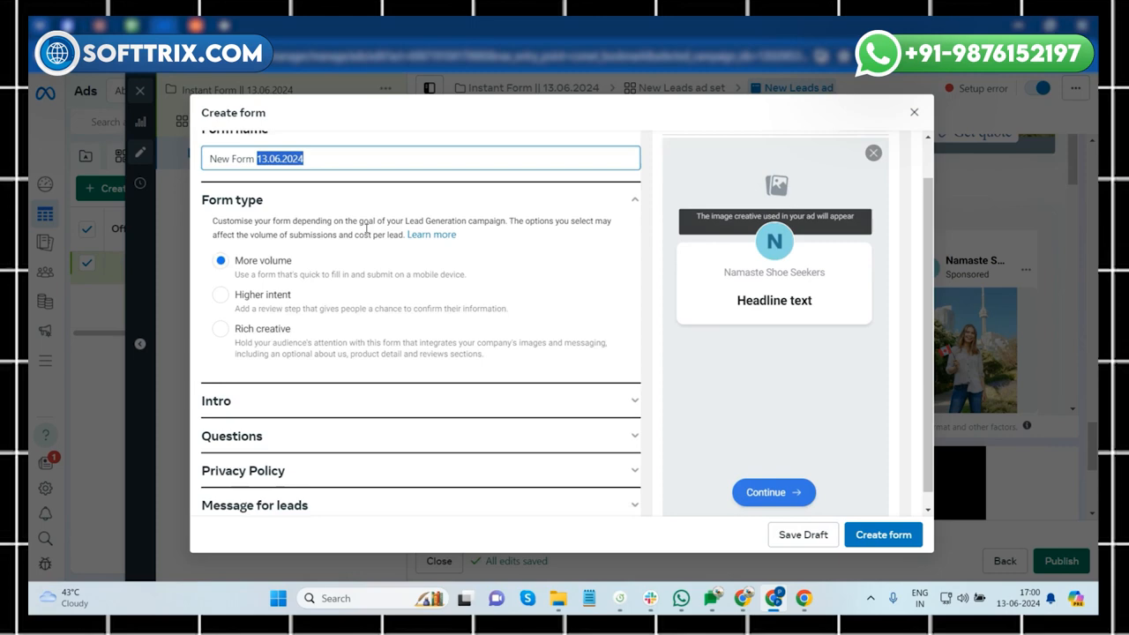
scroll(366, 227, "down", 1)
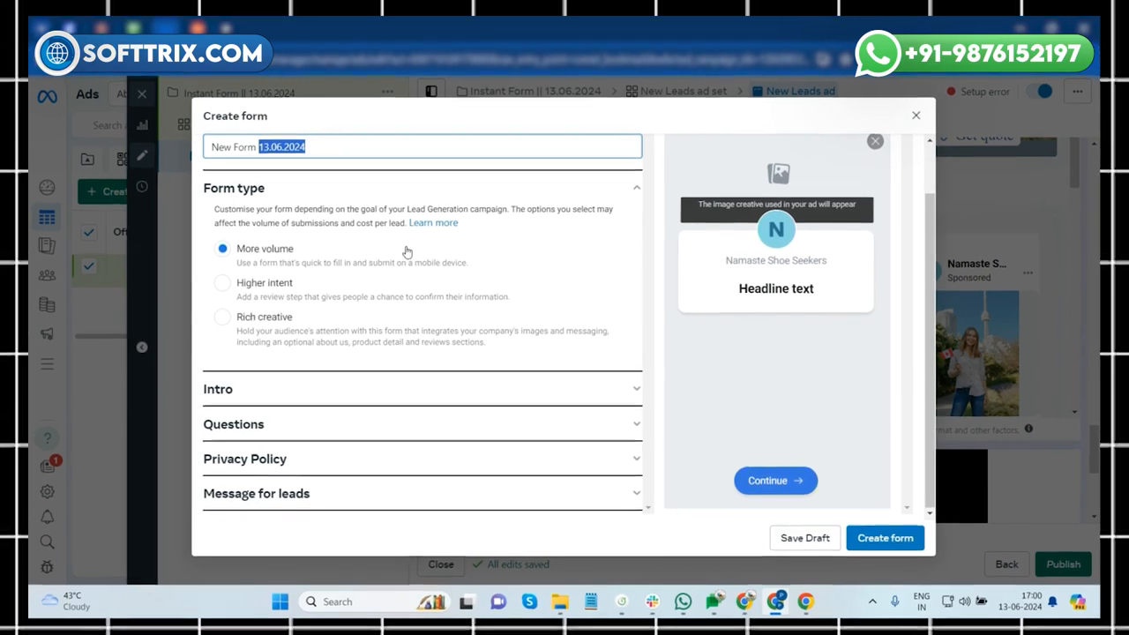
left_click(339, 387)
left_click(344, 388)
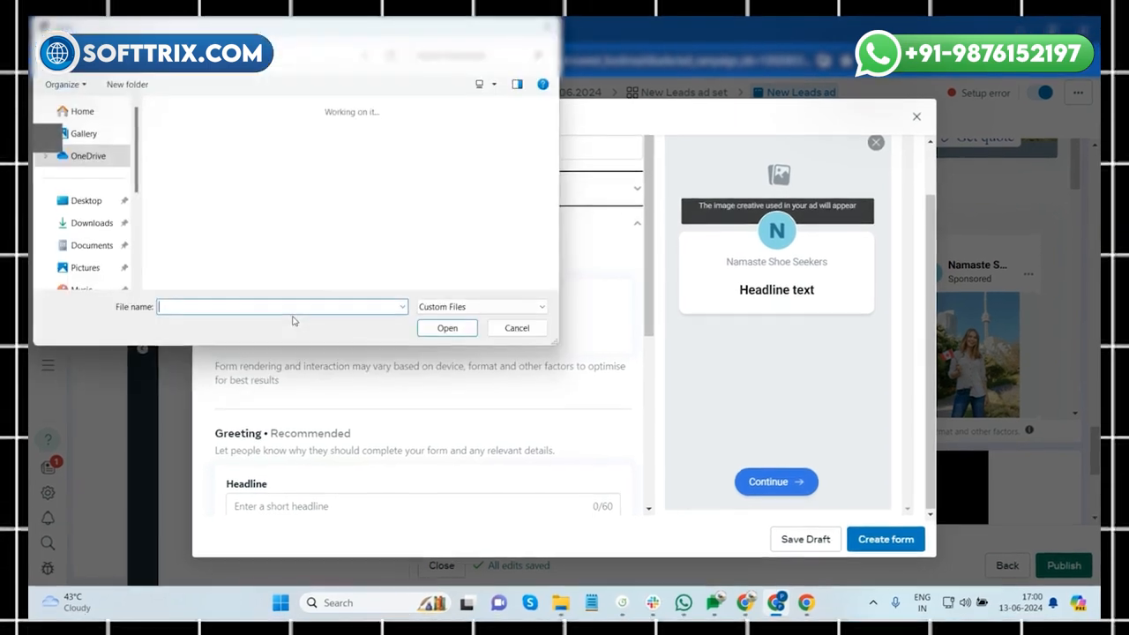
left_click(180, 144)
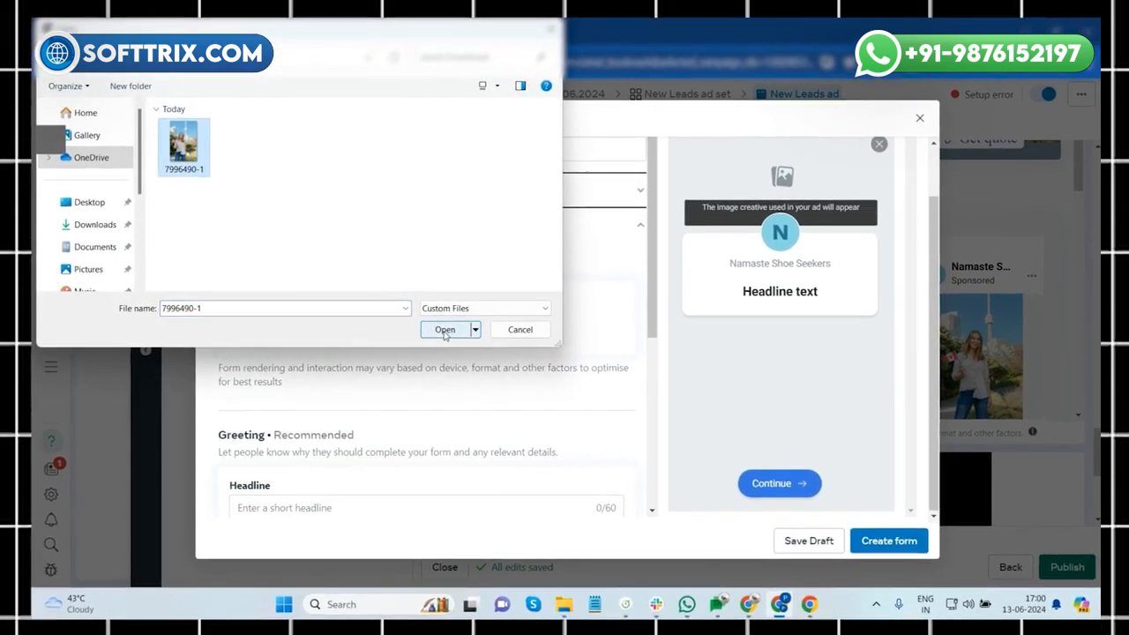
left_click(444, 330)
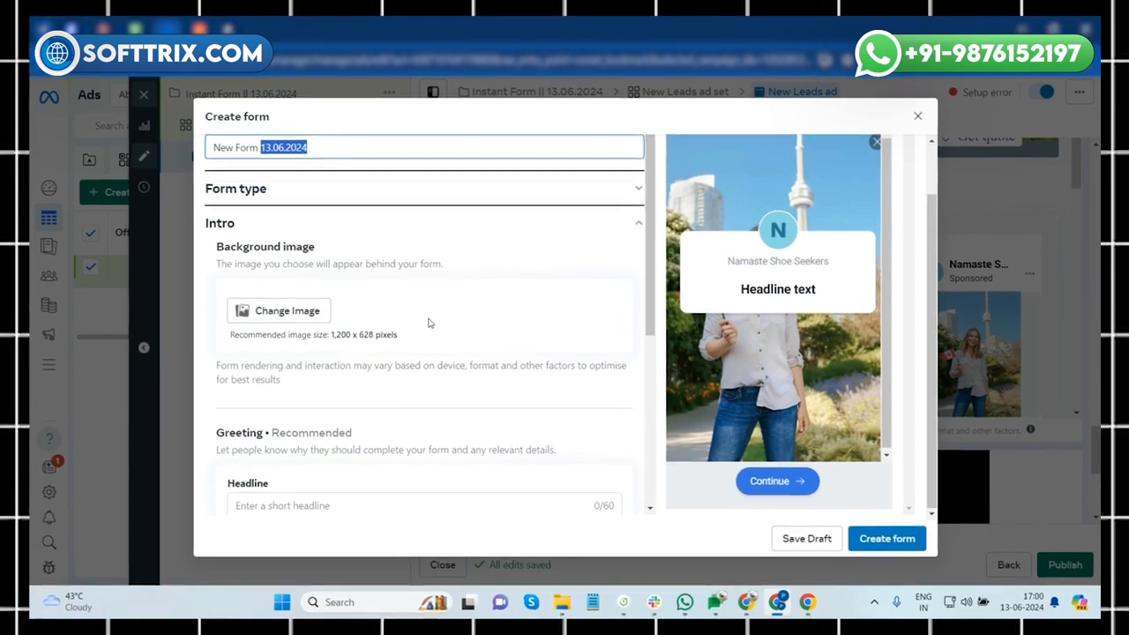
Look up the booking form's title on the seminar landing page and enter Book Your Spot as the form's greeting headline
scroll(427, 317, "down", 5)
left_click(328, 300)
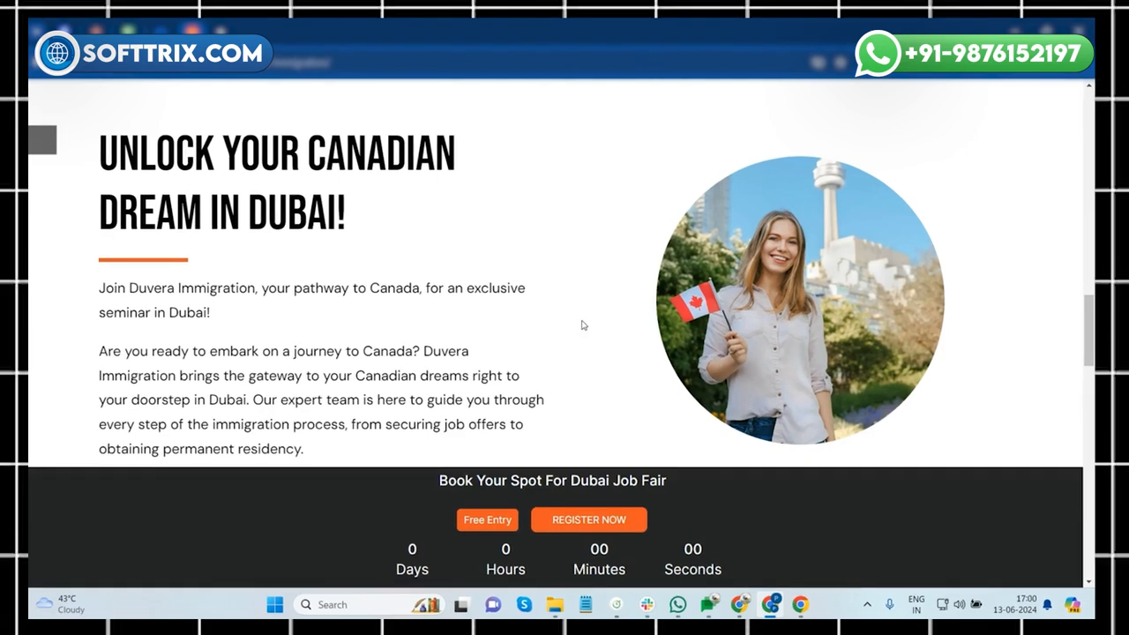
scroll(580, 323, "down", 10)
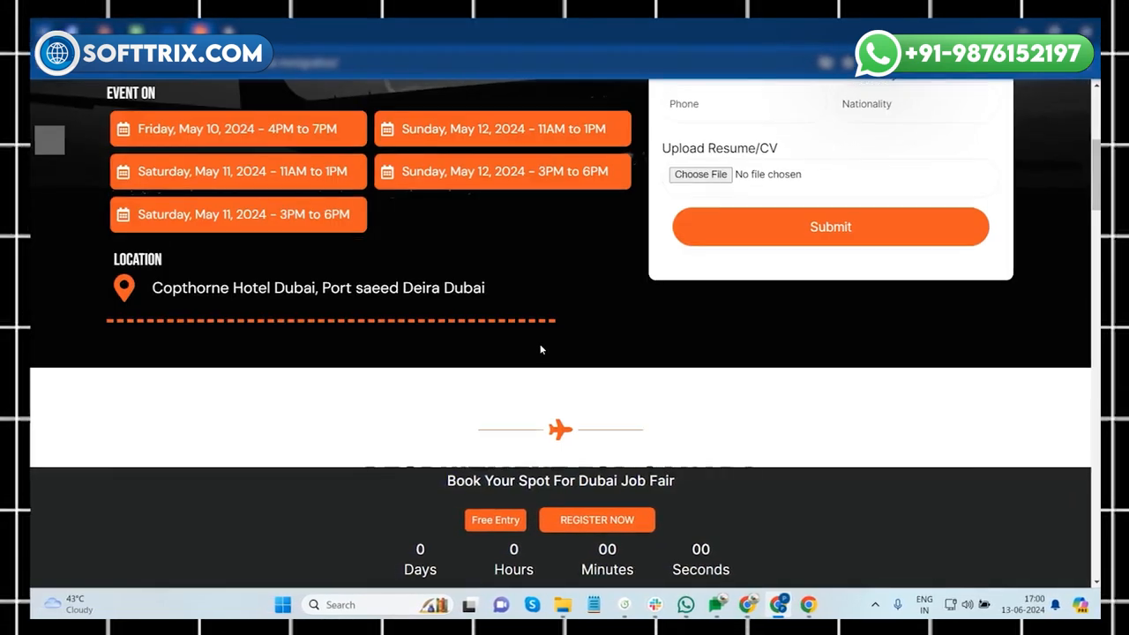
scroll(545, 357, "up", 10)
left_click_drag(710, 232, 894, 234)
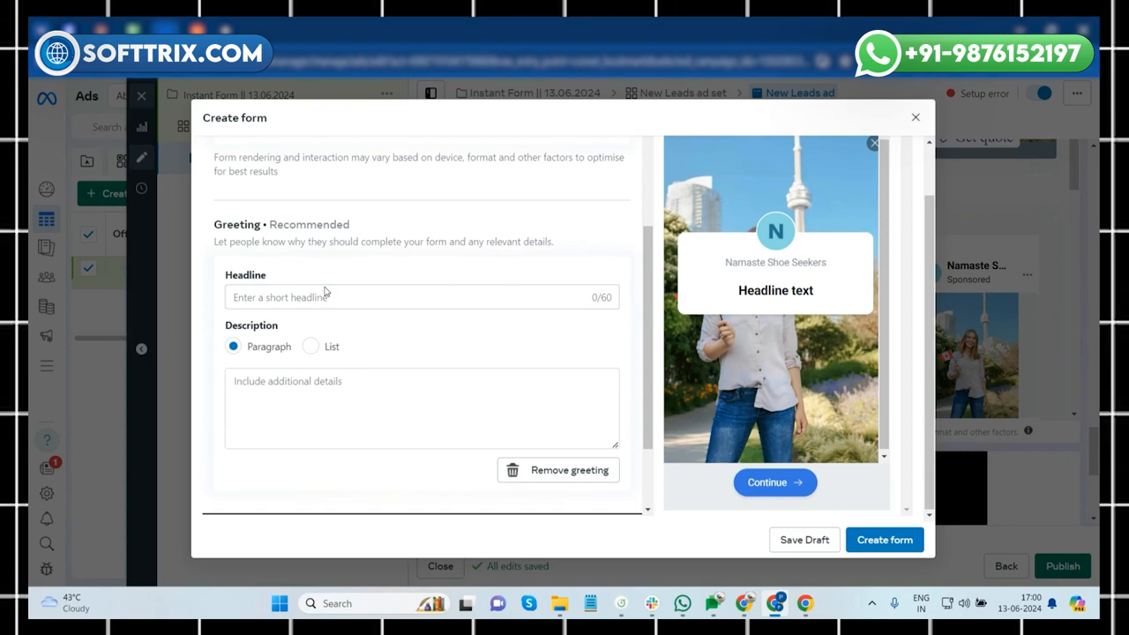
left_click(323, 297)
type("Book Your Spot")
Copy the paragraph under Recruitment for Canada from the landing page into the form's greeting description
scroll(293, 350, "down", 1)
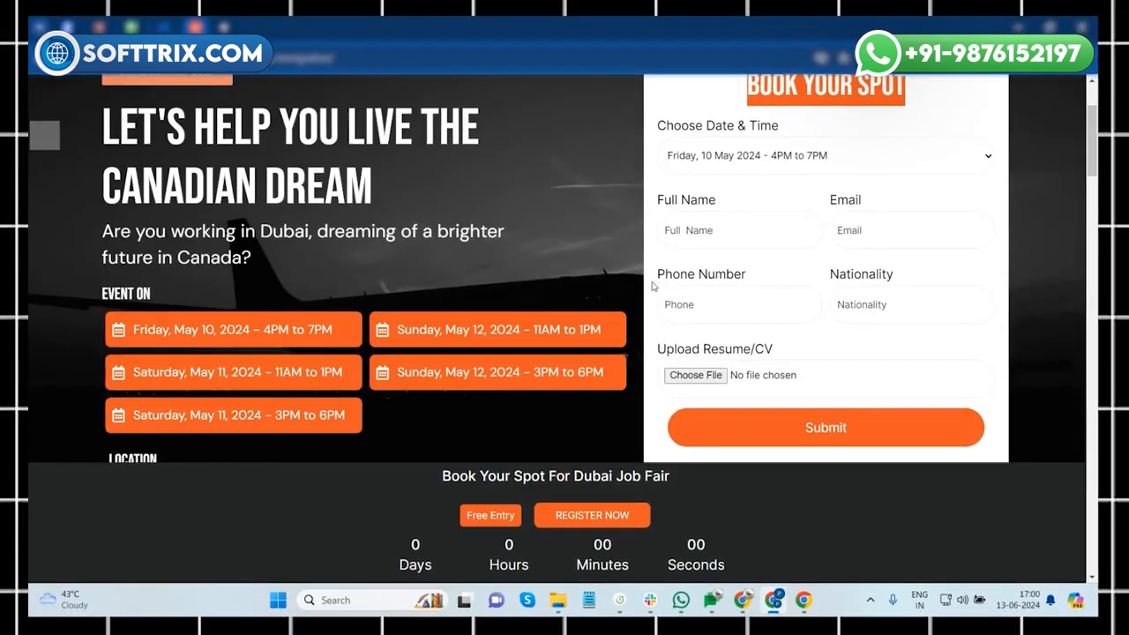
scroll(638, 283, "down", 6)
left_click_drag(180, 210, 741, 281)
key("ctrl+c")
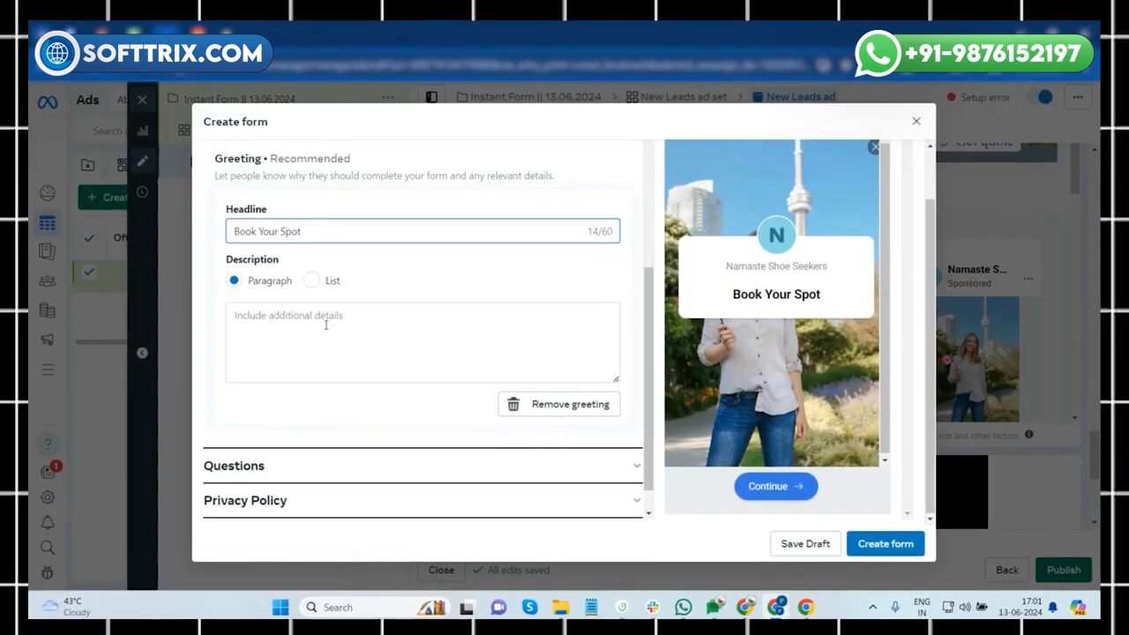
left_click(325, 325)
key("ctrl+v")
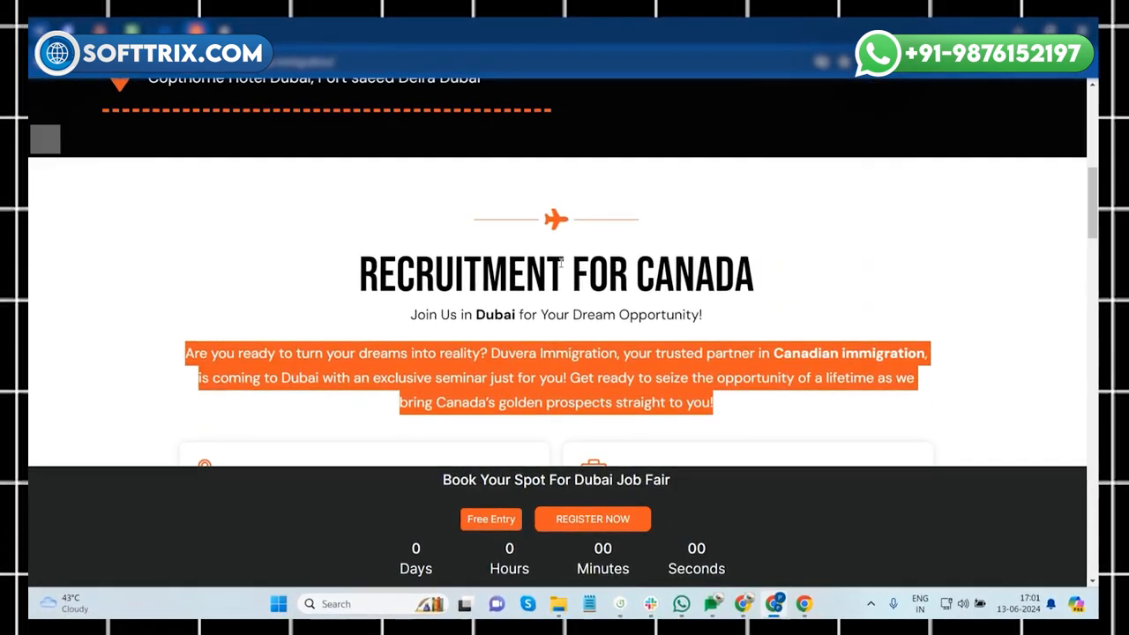
scroll(560, 262, "up", 3)
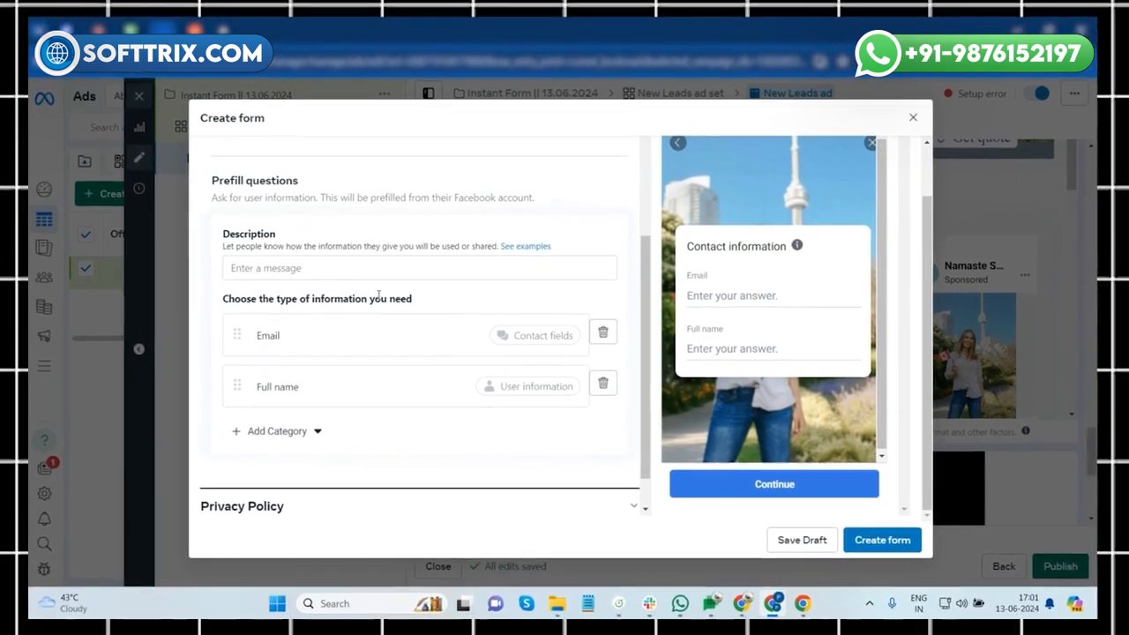
Look through the information categories that can be added to the form's prefill questions
mouse_move(291, 456)
scroll(323, 411, "down", 1)
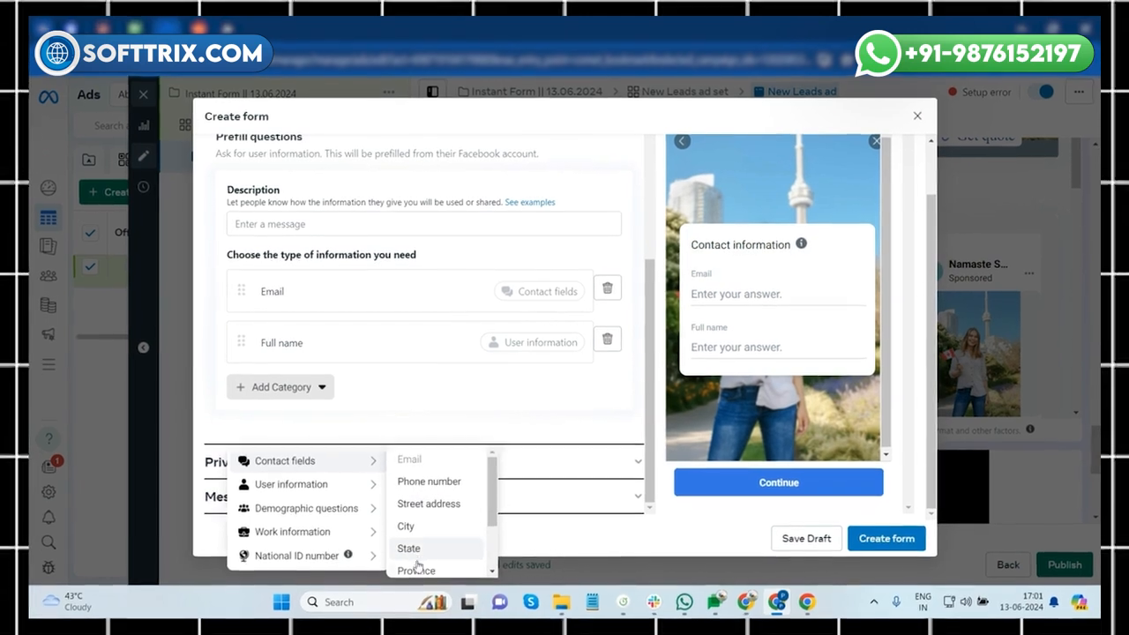
mouse_move(318, 535)
mouse_move(335, 510)
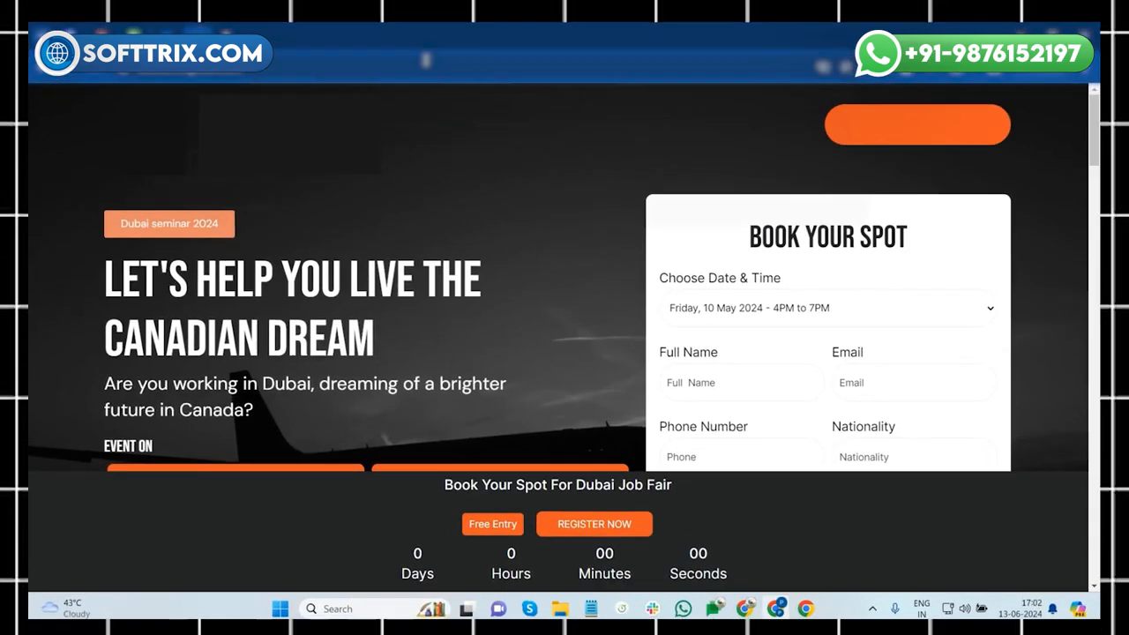
scroll(466, 365, "down", 1)
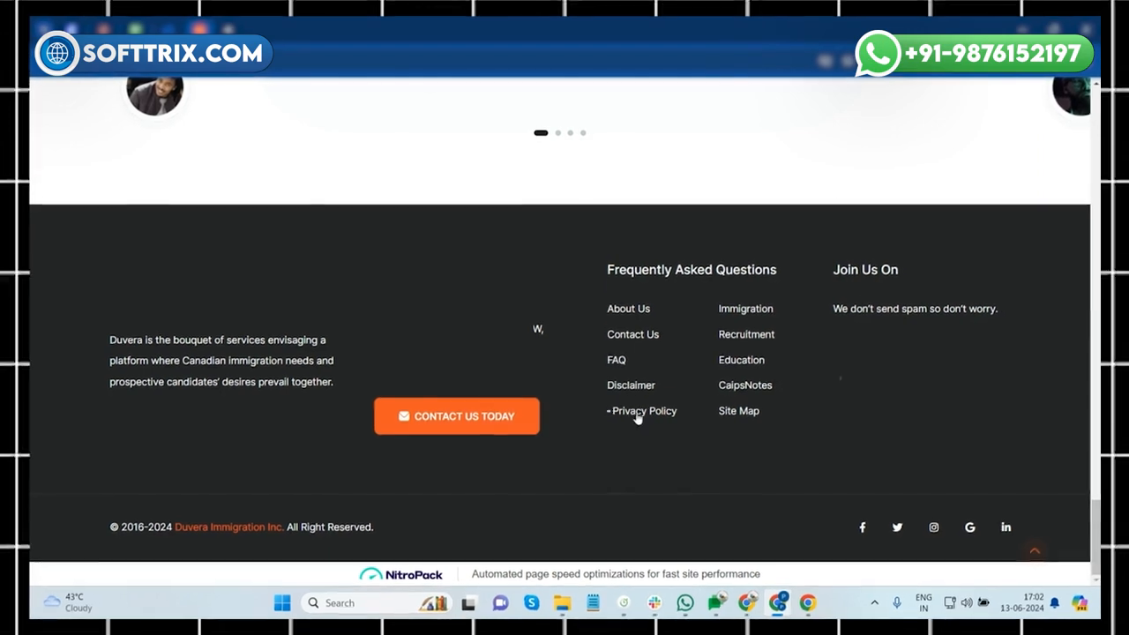
right_click(637, 417)
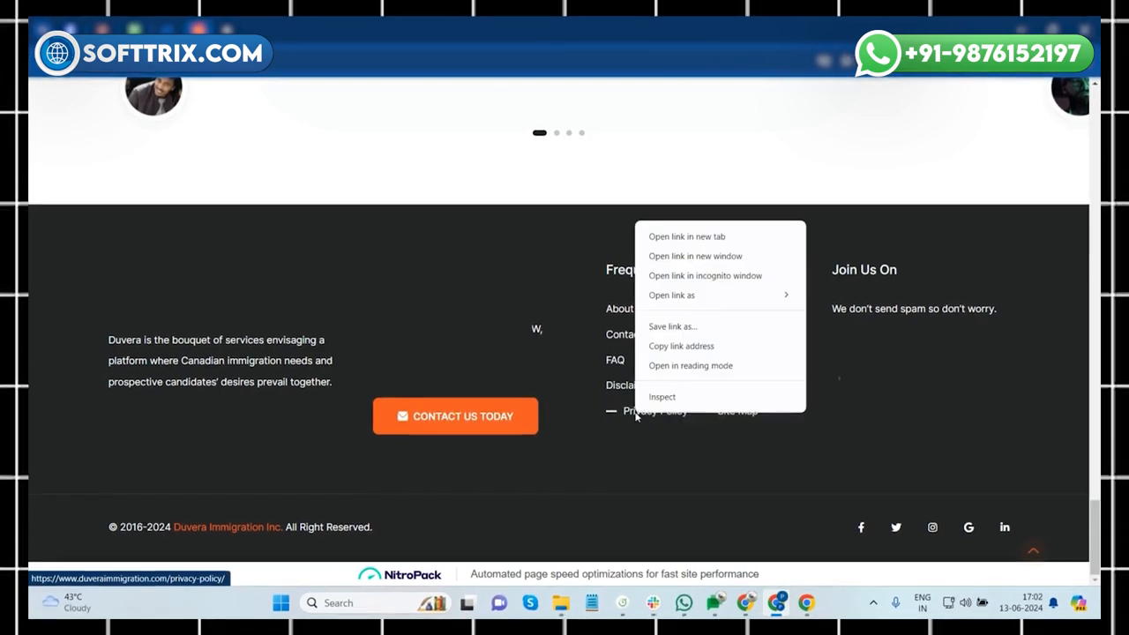
key("Escape")
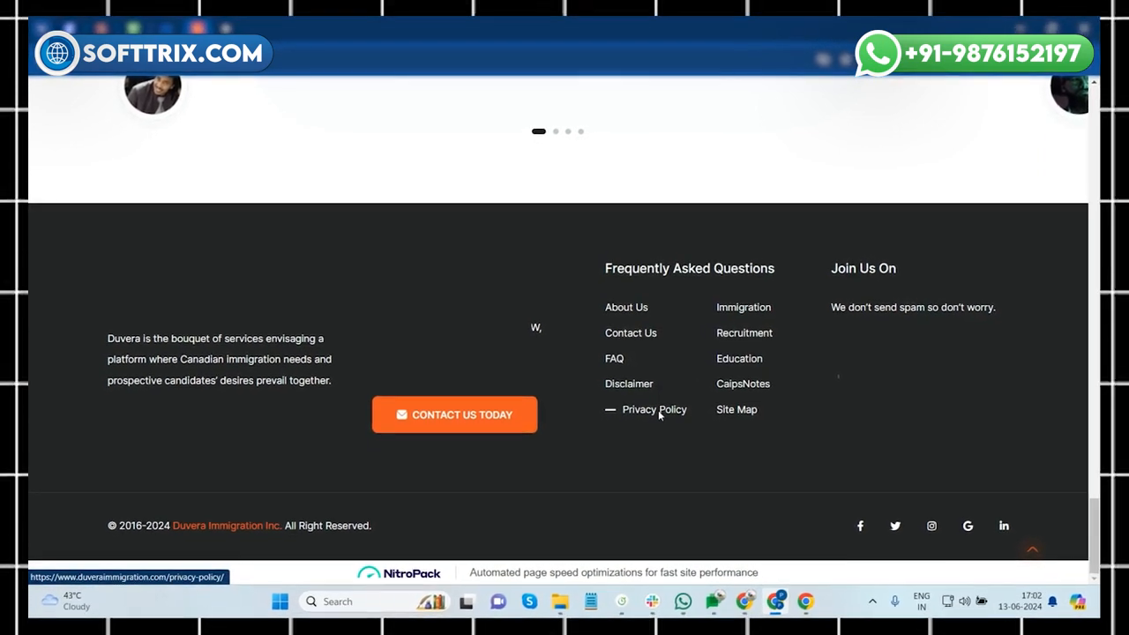
right_click(655, 409)
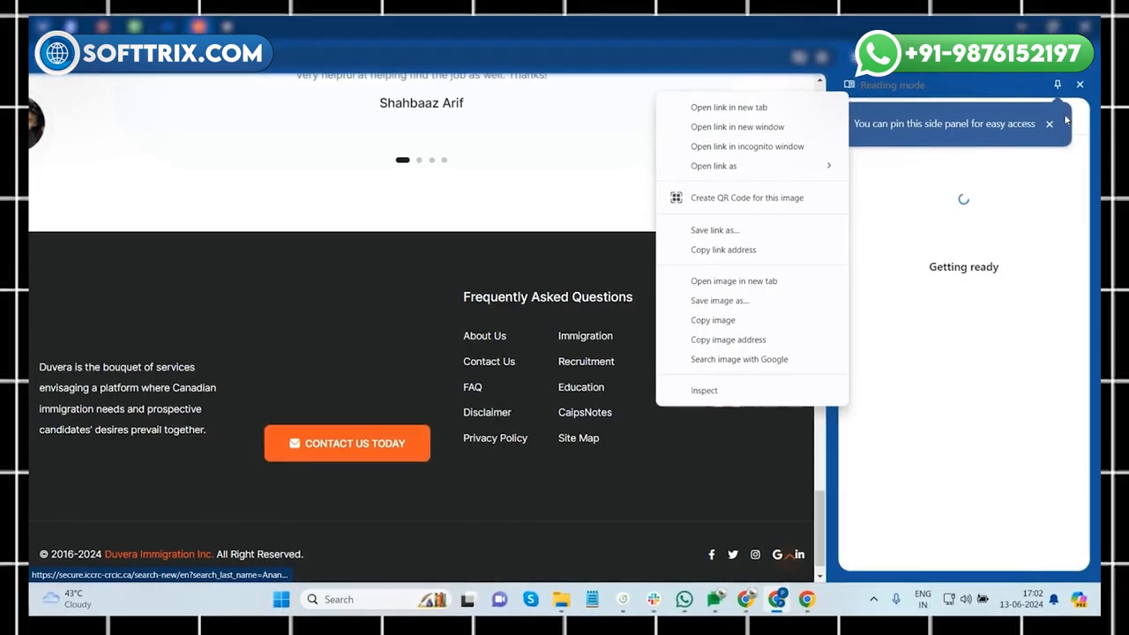
left_click(1048, 126)
left_click(1077, 86)
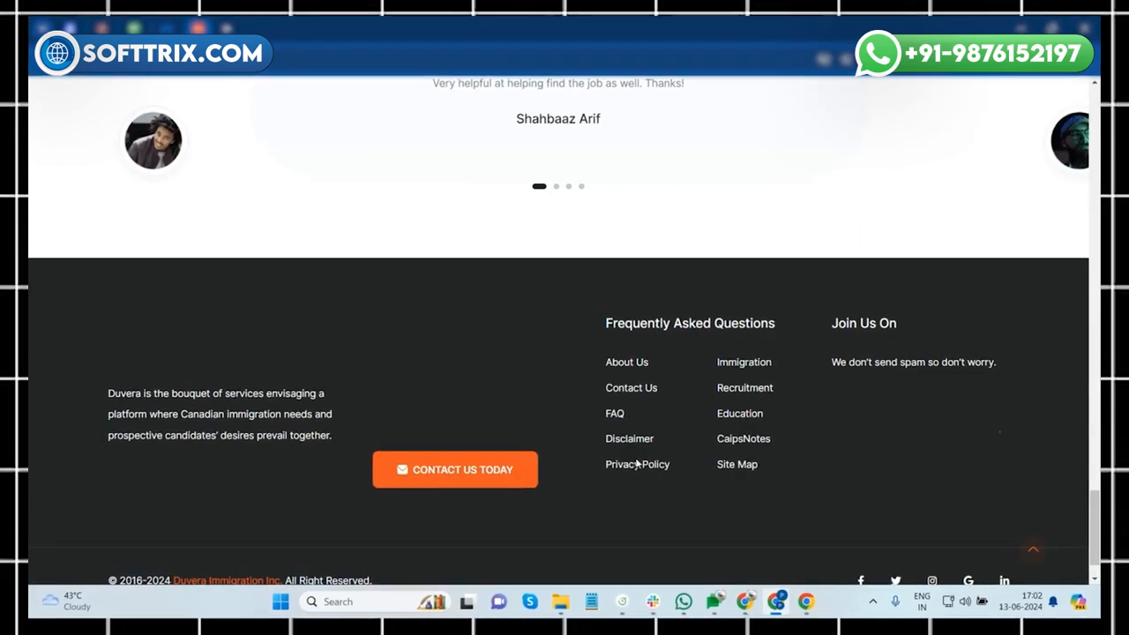
Copy the Privacy Policy link address from the website footer and paste it as the form's privacy policy link
right_click(637, 460)
left_click(678, 391)
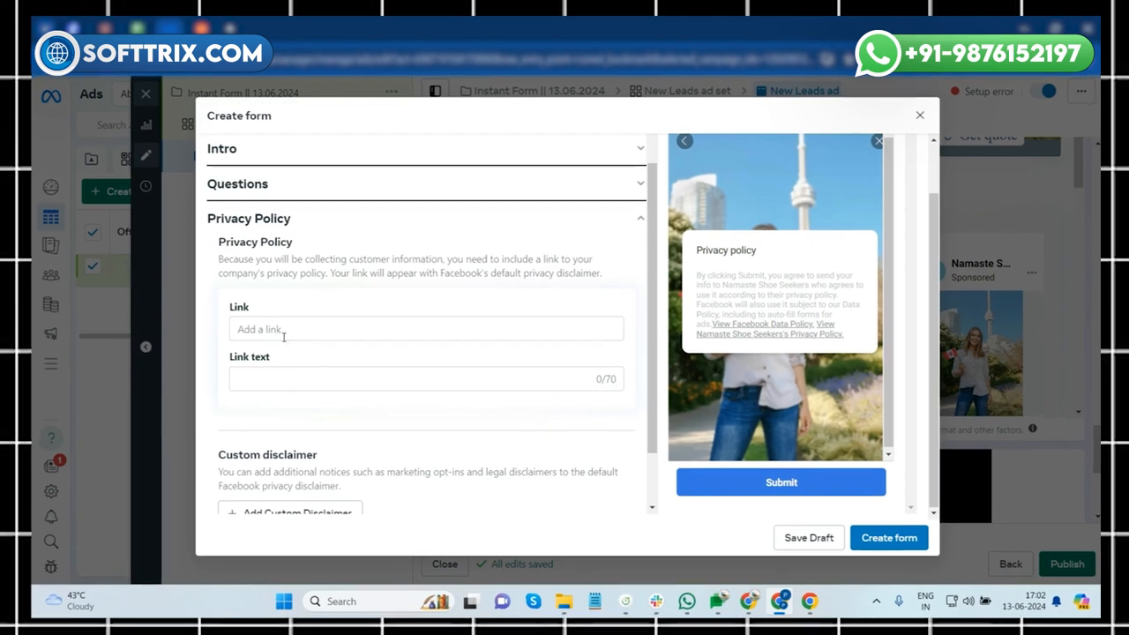
left_click(236, 378)
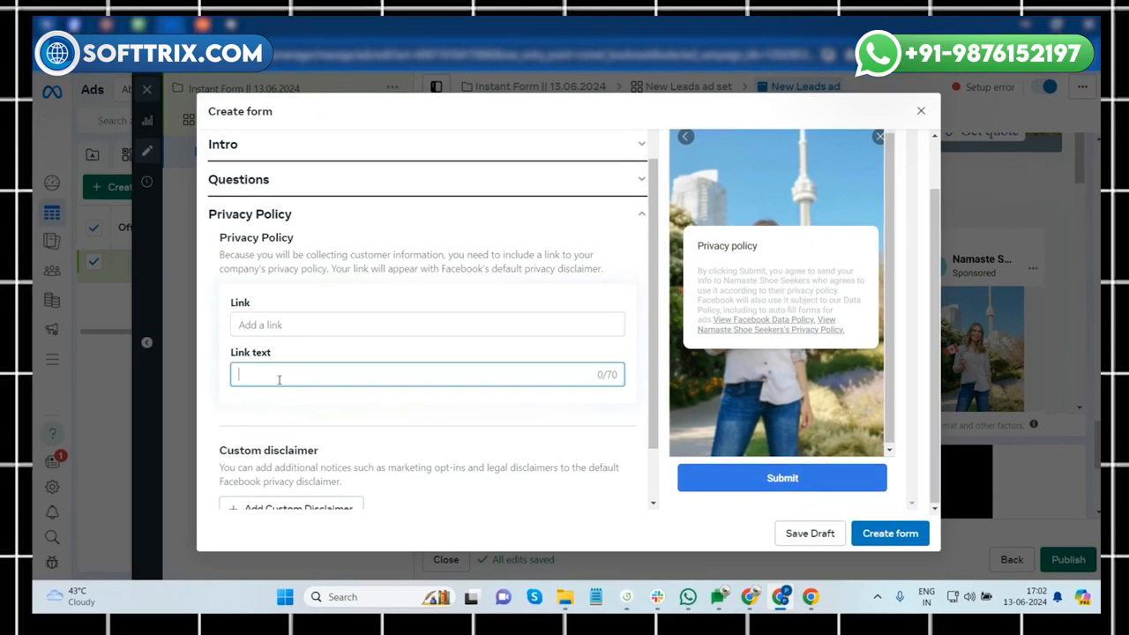
left_click(270, 328)
key("ctrl+v")
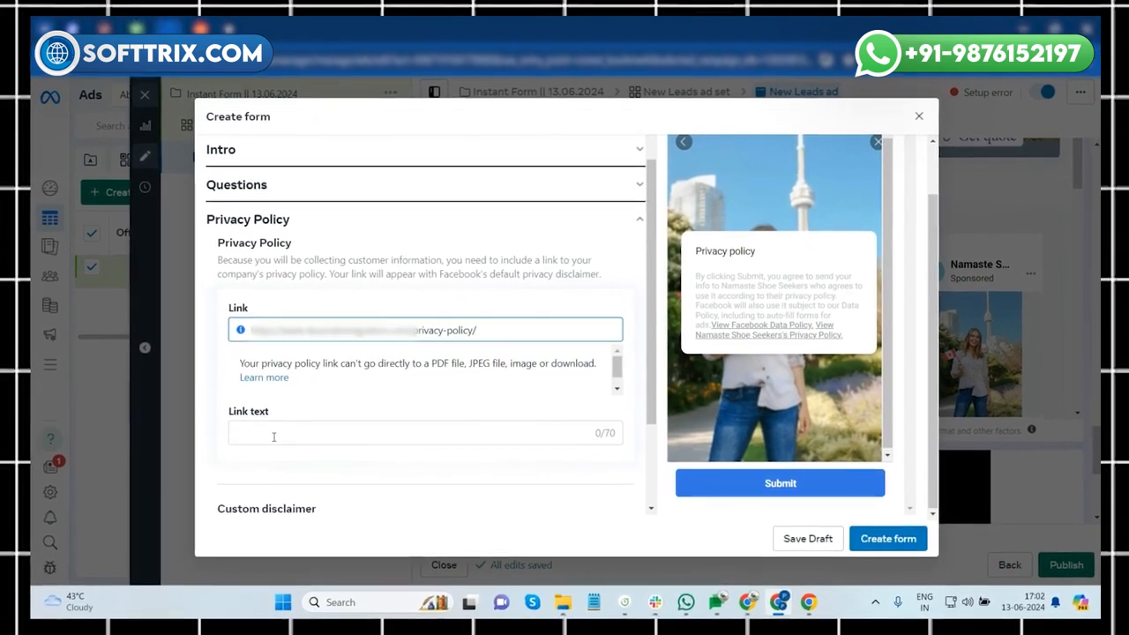
Select the privacy-policy ending of the pasted link and start editing the link text
left_click_drag(413, 328, 418, 328)
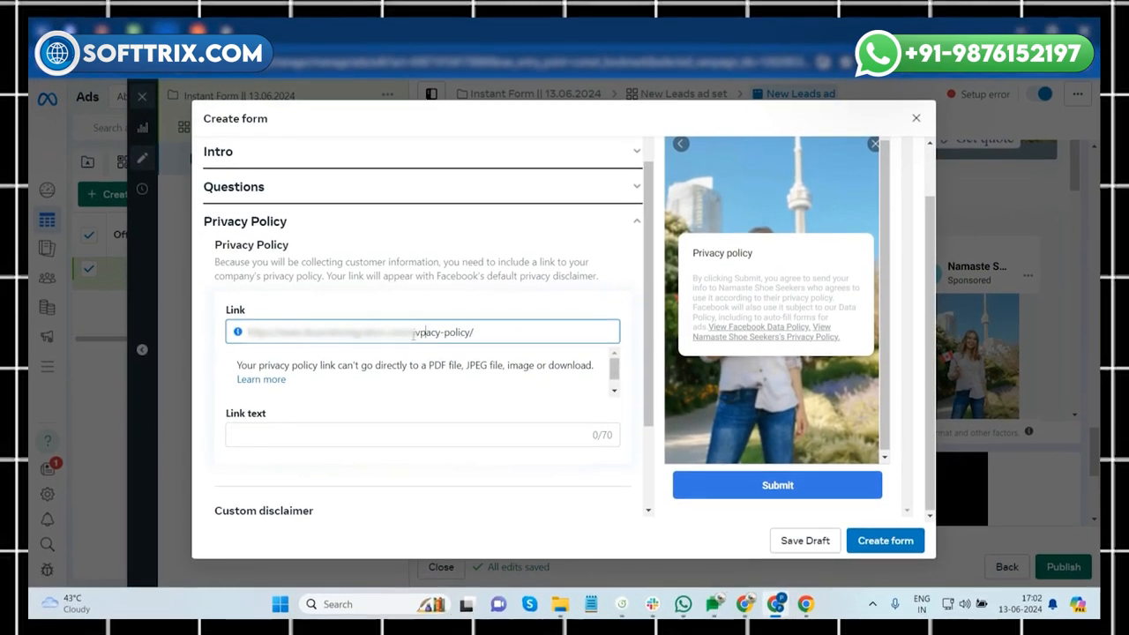
left_click_drag(412, 332, 477, 334)
left_click(305, 434)
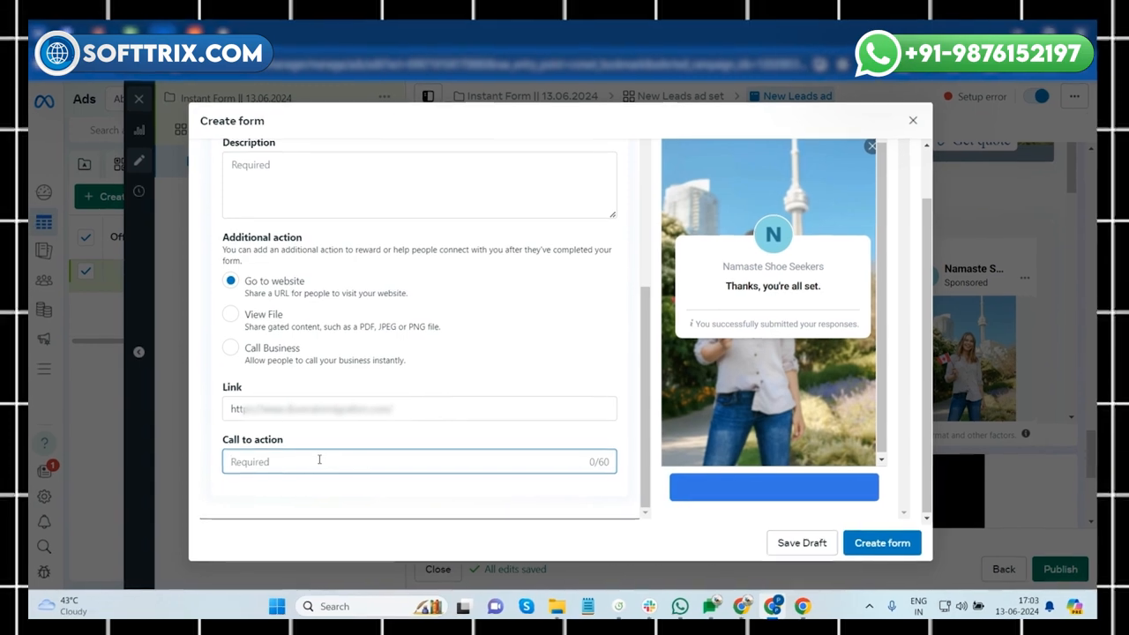
Set the call to action of the message for leads to Contact Now and try to create the form
type("Contact ")
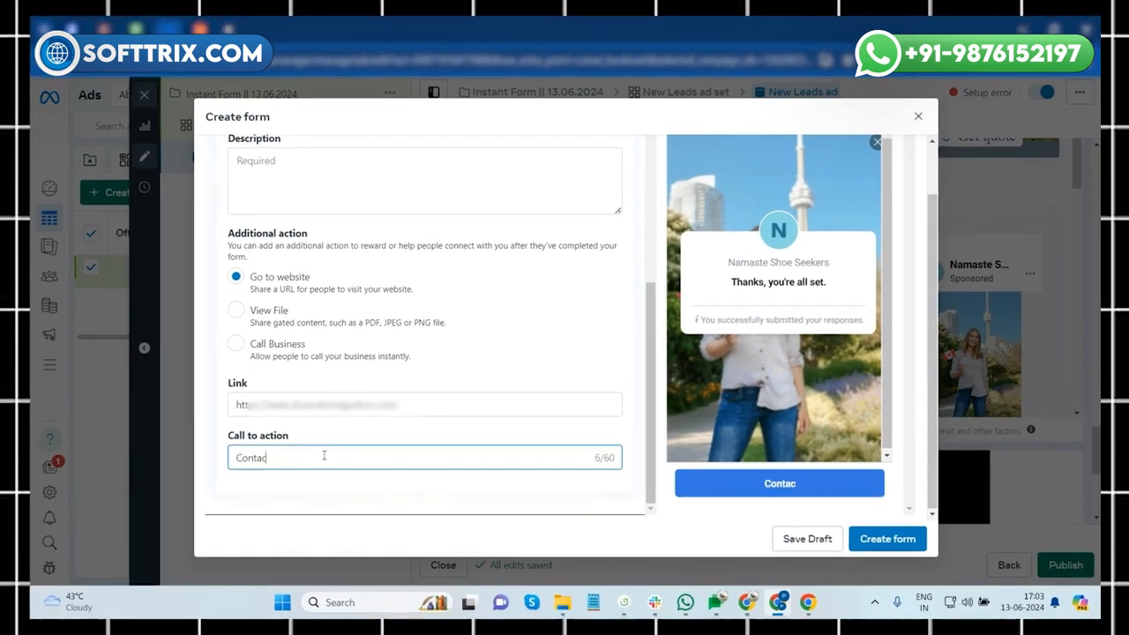
type("Now")
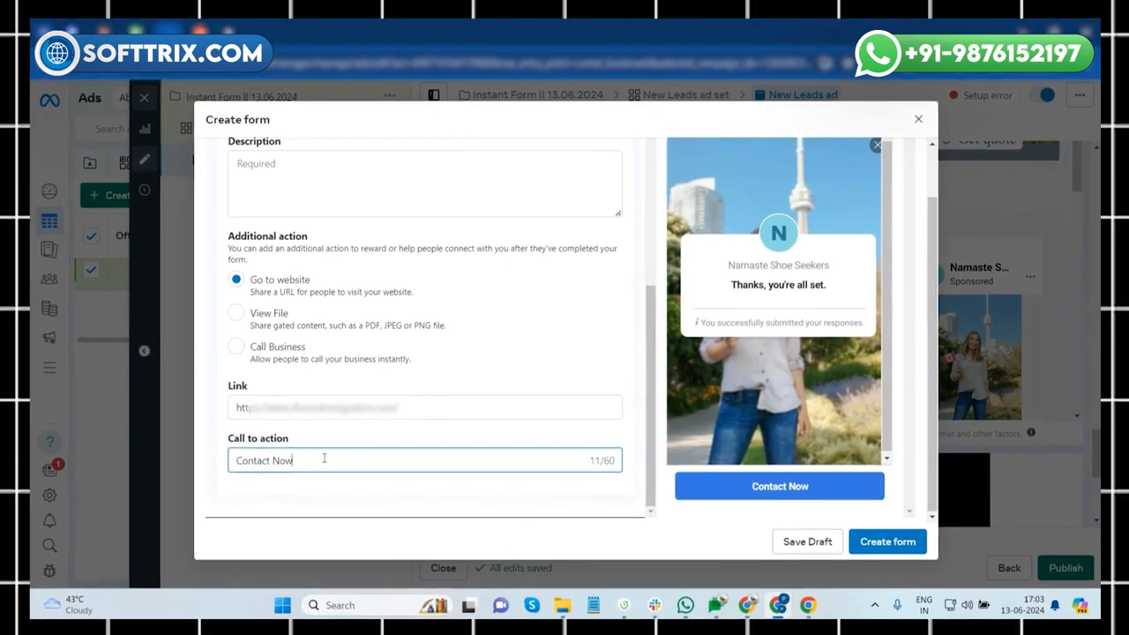
left_click(881, 539)
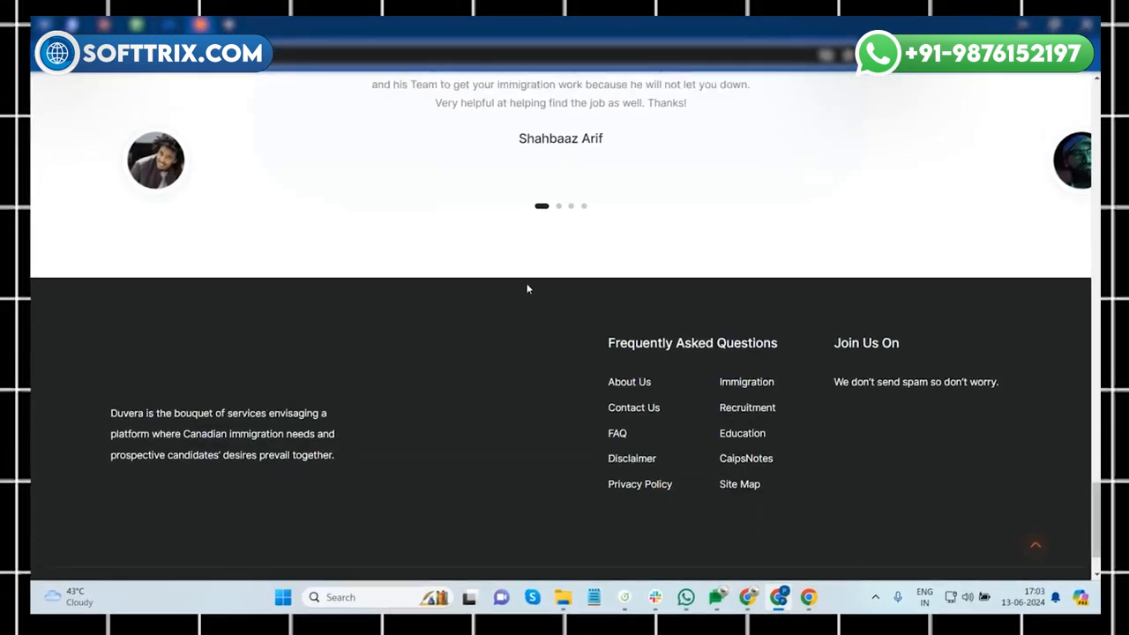
Copy the landing page's Recruitment for Canada paragraph into the description of the form's message for leads
scroll(529, 295, "up", 15)
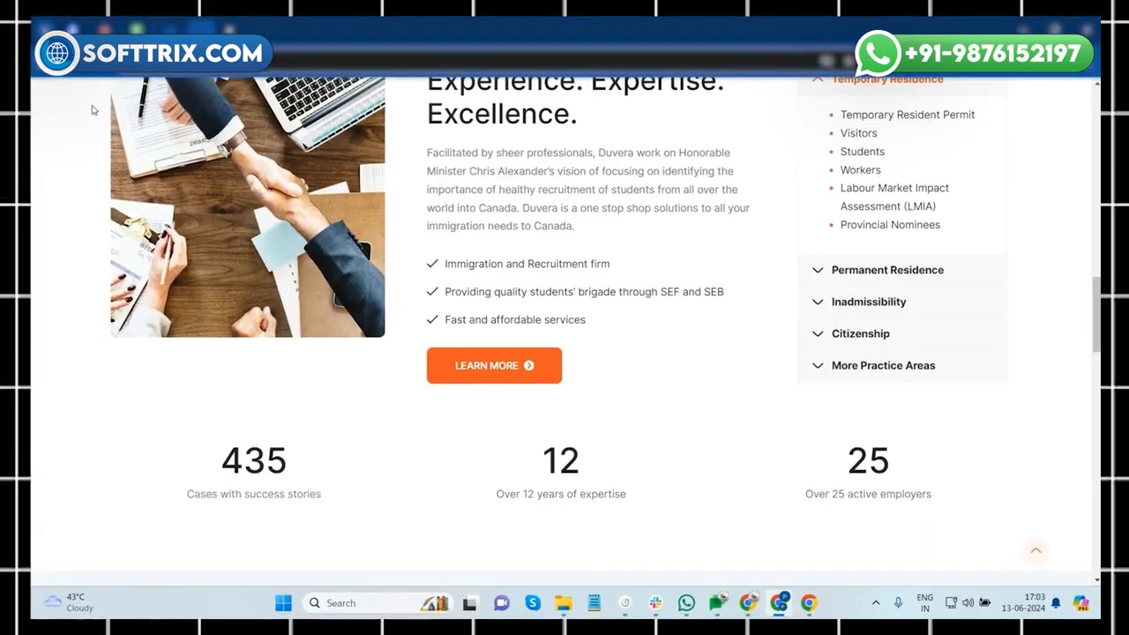
left_click(76, 33)
scroll(490, 319, "down", 2)
scroll(490, 320, "down", 5)
left_click_drag(187, 296, 728, 350)
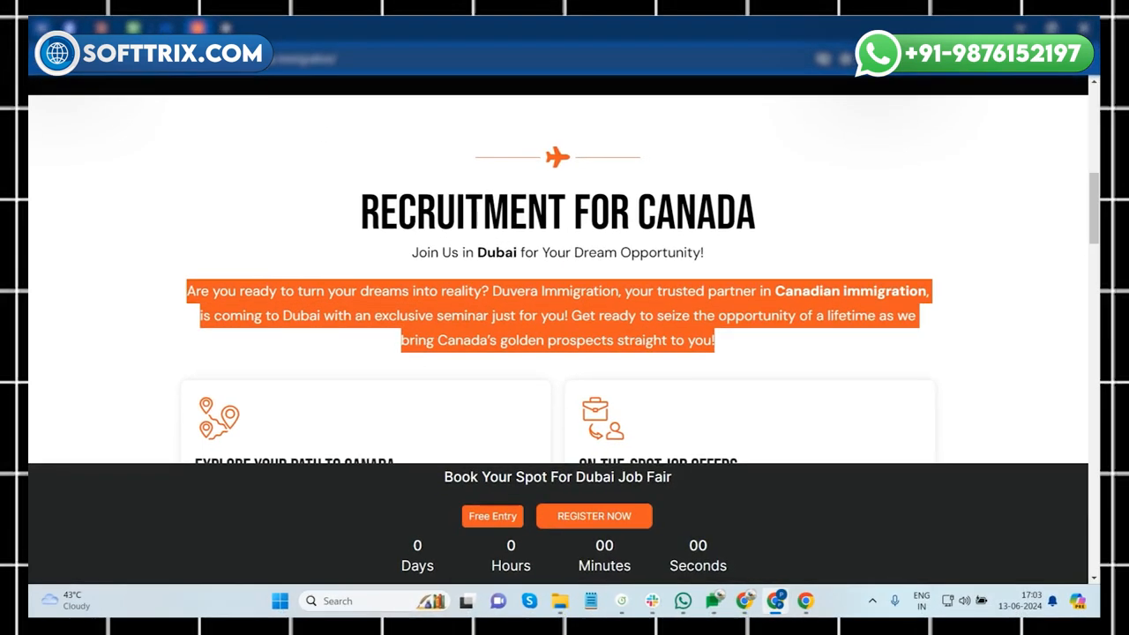
key("alt+Tab")
left_click(415, 394)
key("ctrl+v")
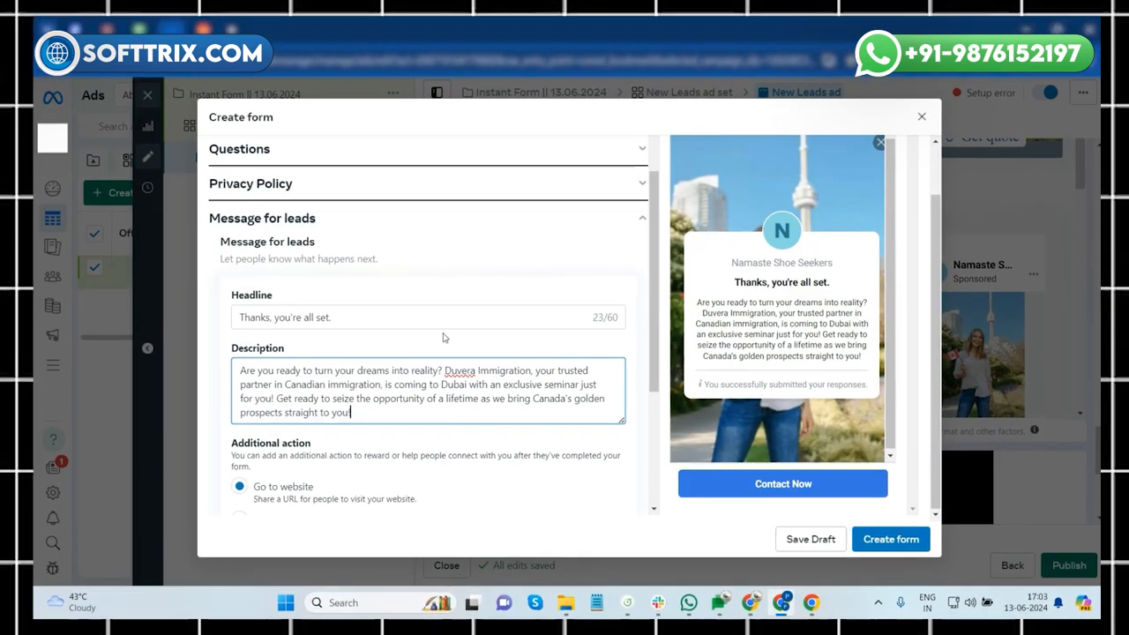
Check the completed message for leads and create the instant form
scroll(556, 364, "down", 3)
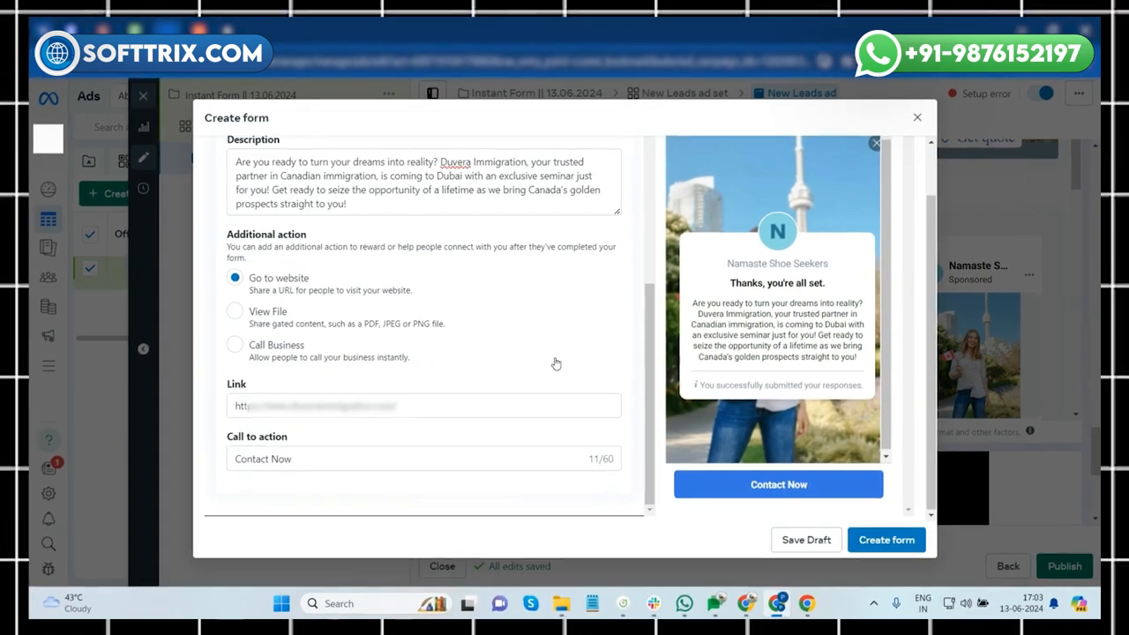
scroll(461, 393, "up", 3)
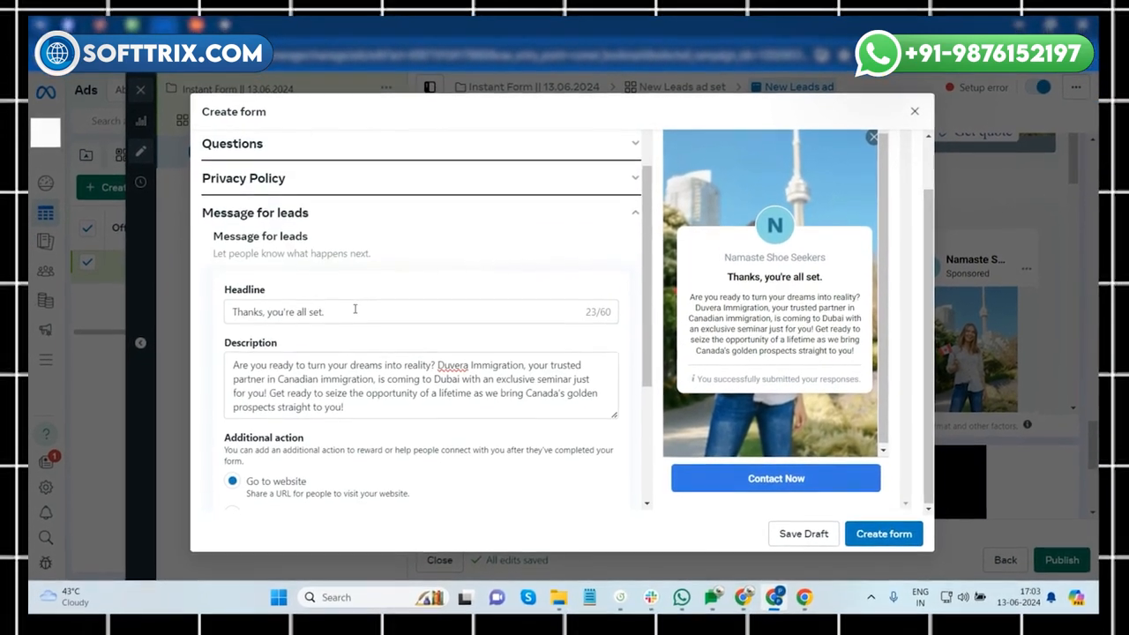
left_click(884, 538)
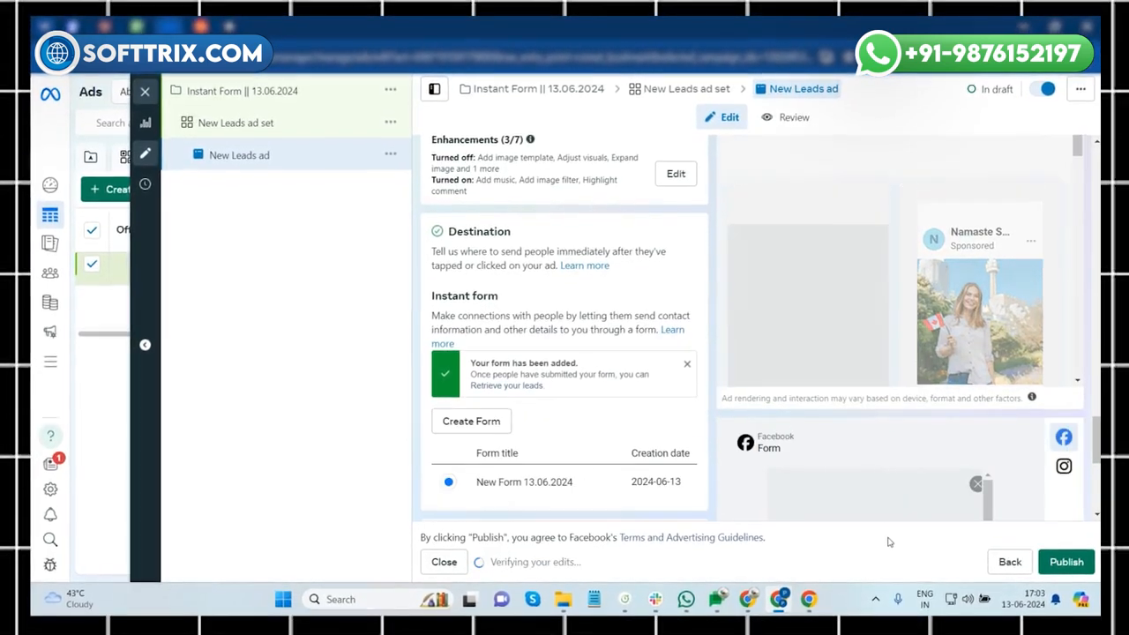
Check the ad's settings and previews and publish the campaign without the recommended Advantage+ audience and creative adjustments
scroll(737, 404, "down", 1)
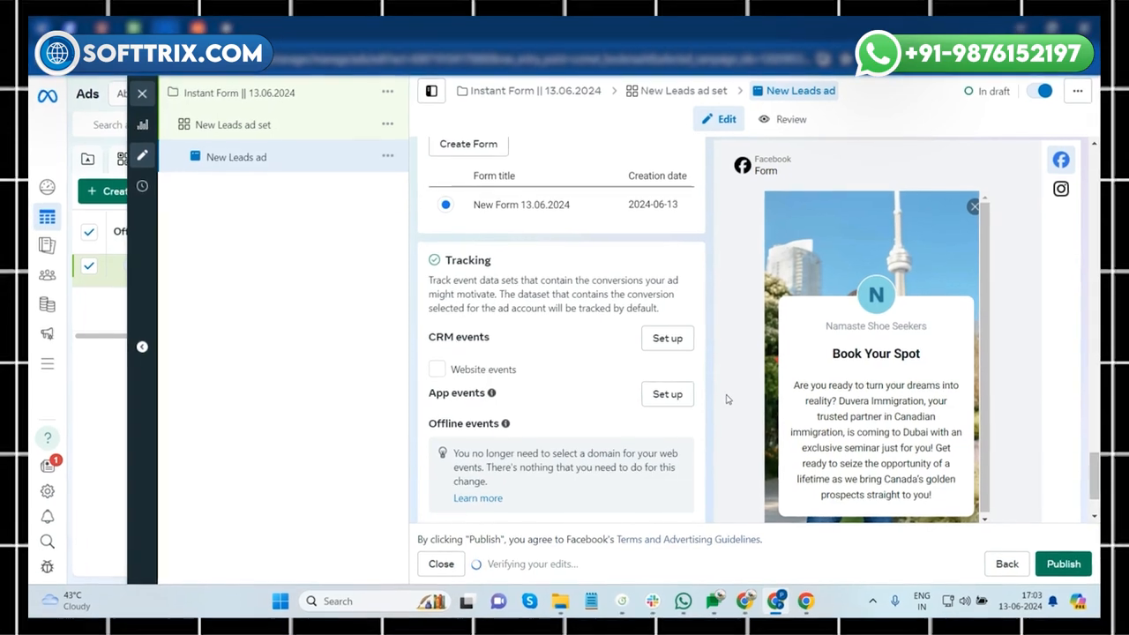
scroll(739, 363, "up", 4)
scroll(743, 366, "up", 6)
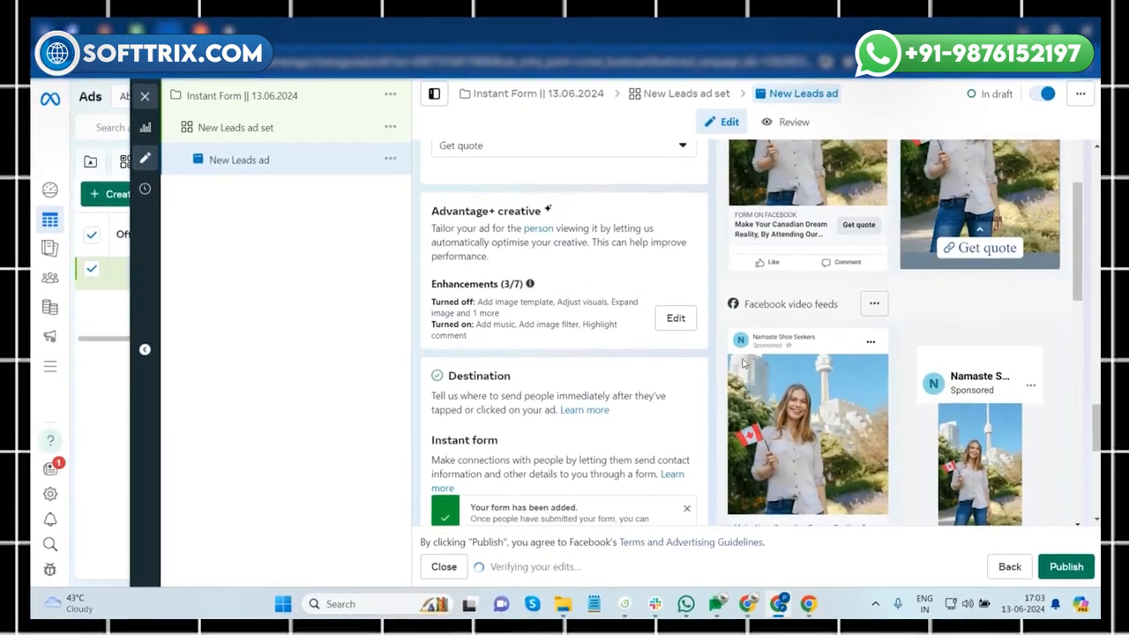
scroll(771, 335, "up", 1)
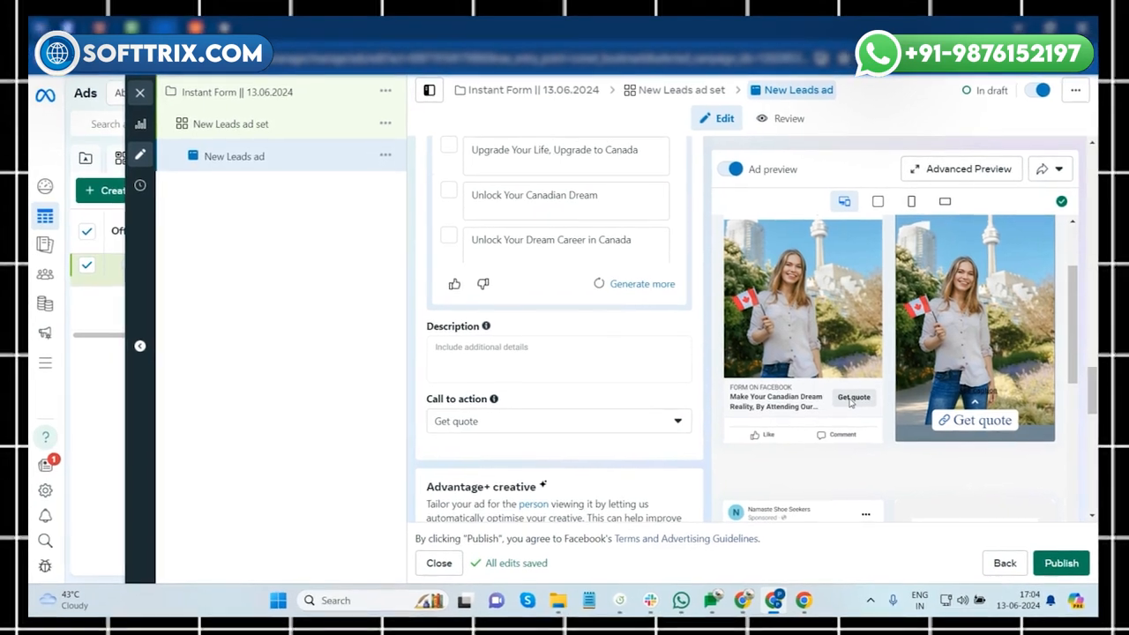
scroll(852, 406, "down", 6)
scroll(852, 414, "down", 8)
scroll(867, 418, "down", 2)
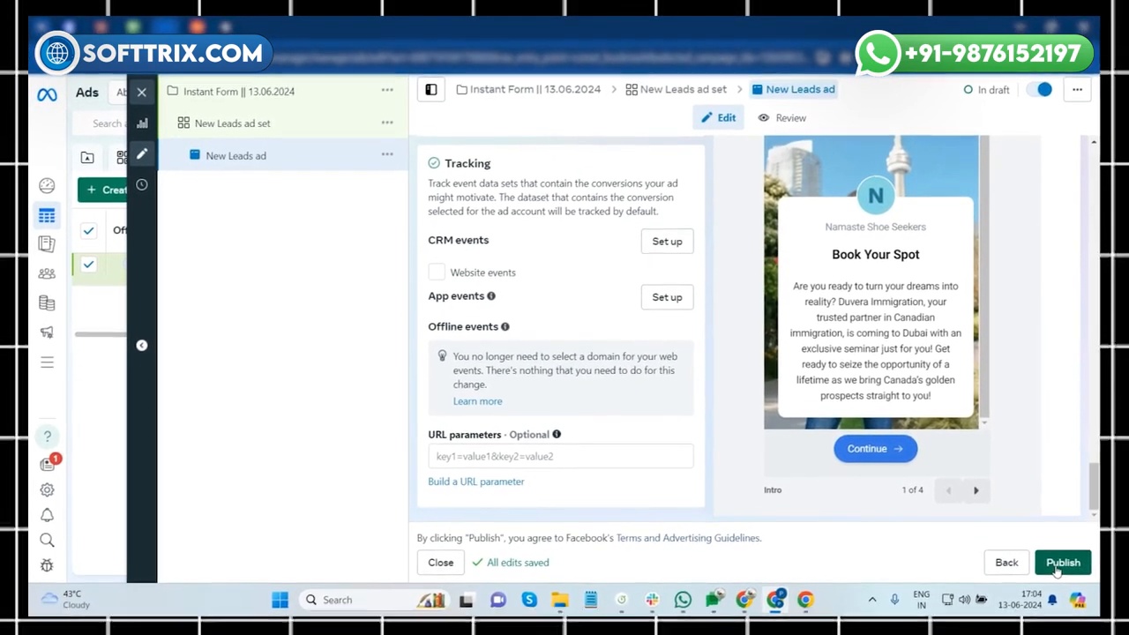
left_click(1061, 564)
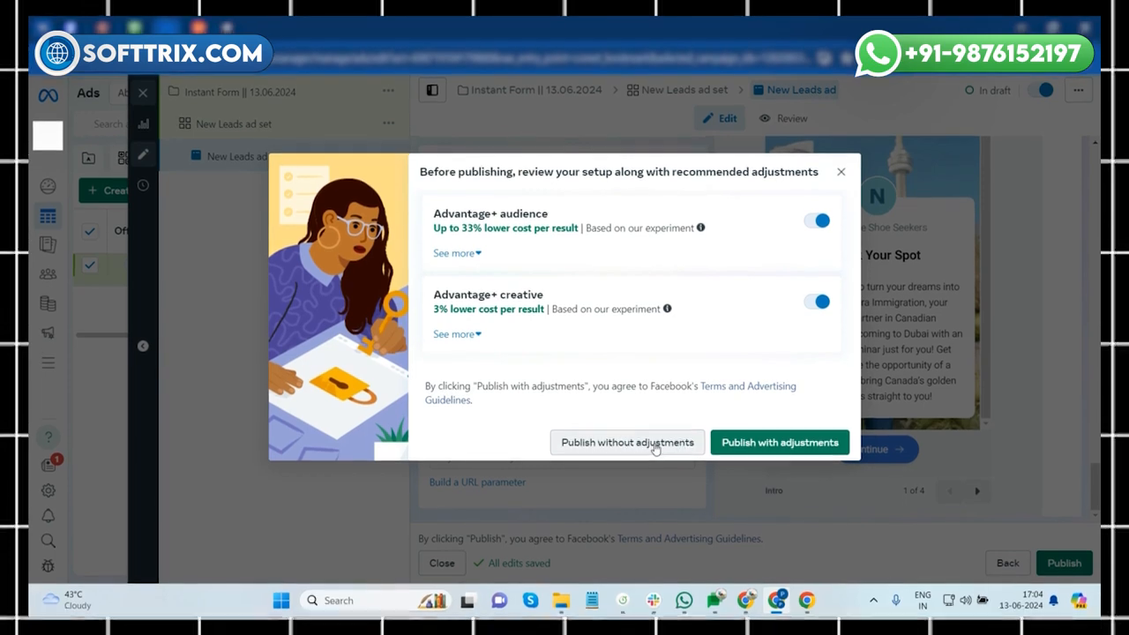
left_click(654, 445)
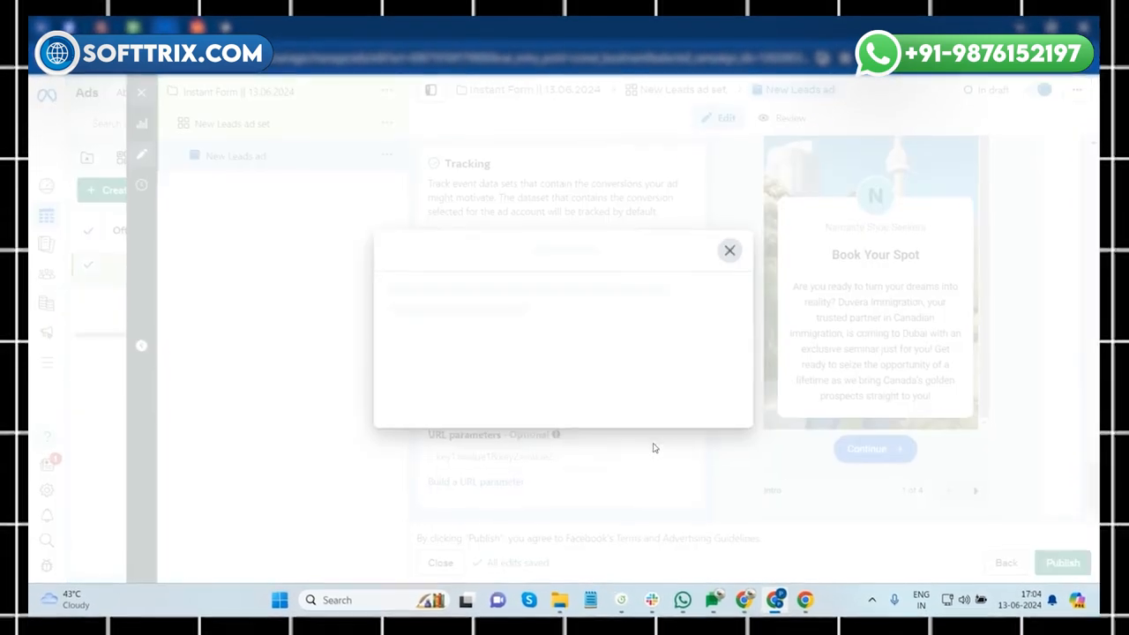